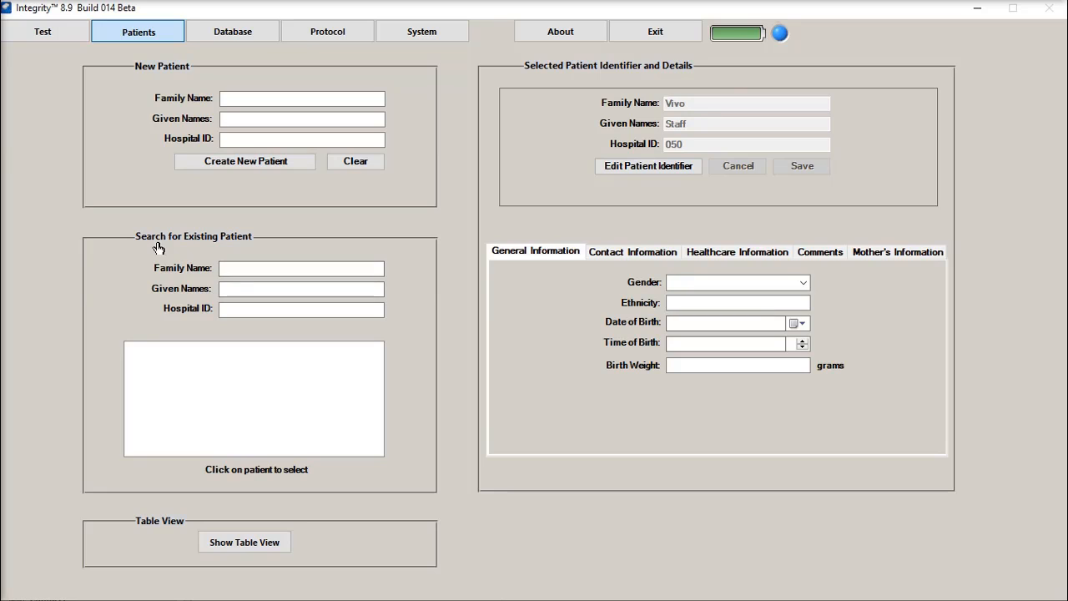
Search existing patients by the family name's initial letter V and select the last patient record in the results
left_click(249, 269)
left_click(249, 271)
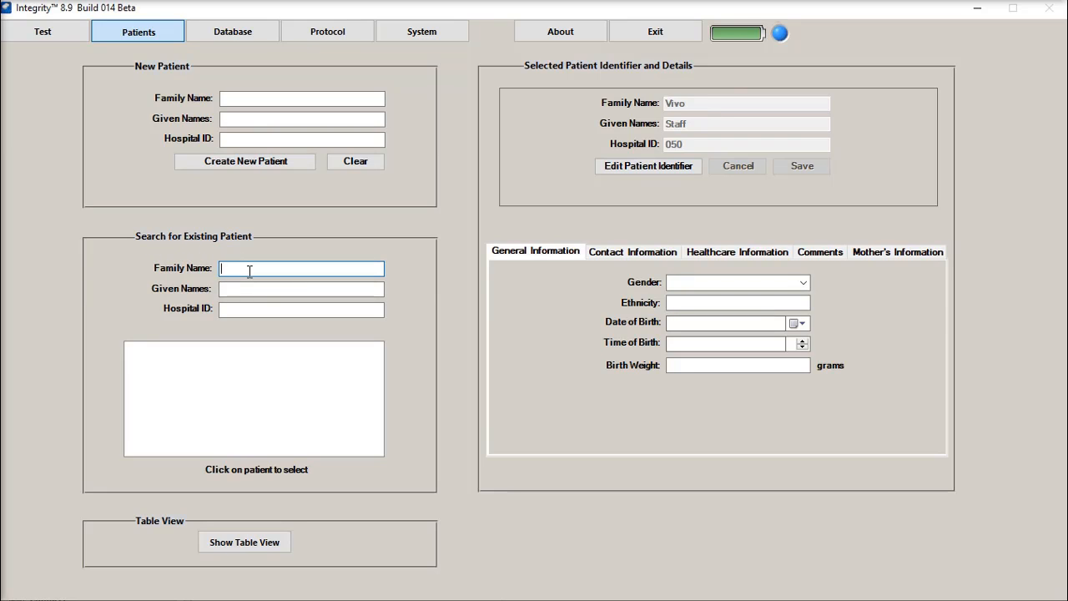
type("V")
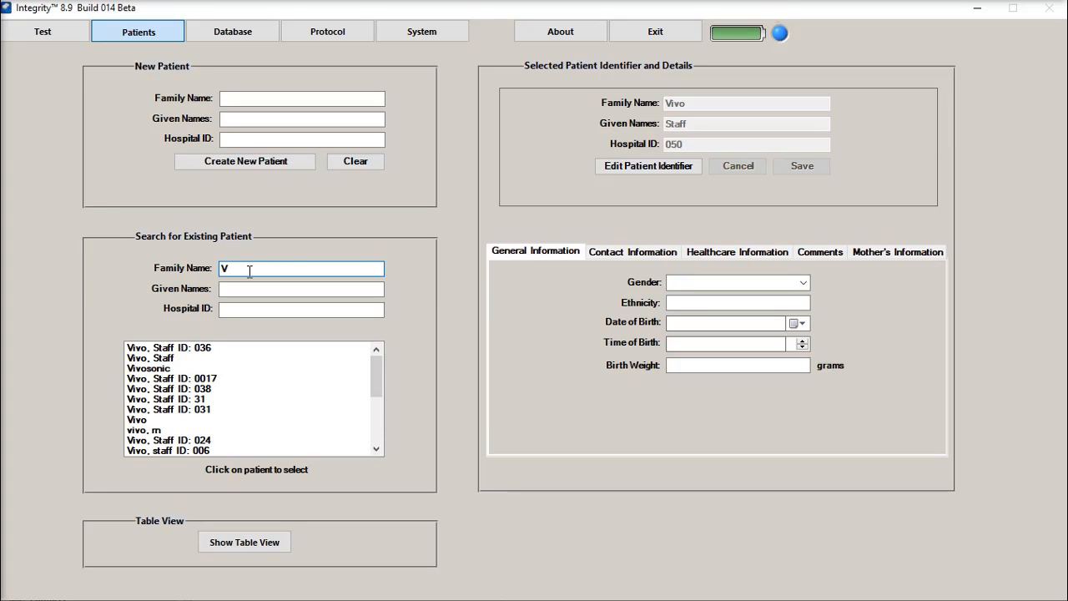
left_click_drag(377, 369, 381, 428)
left_click(212, 450)
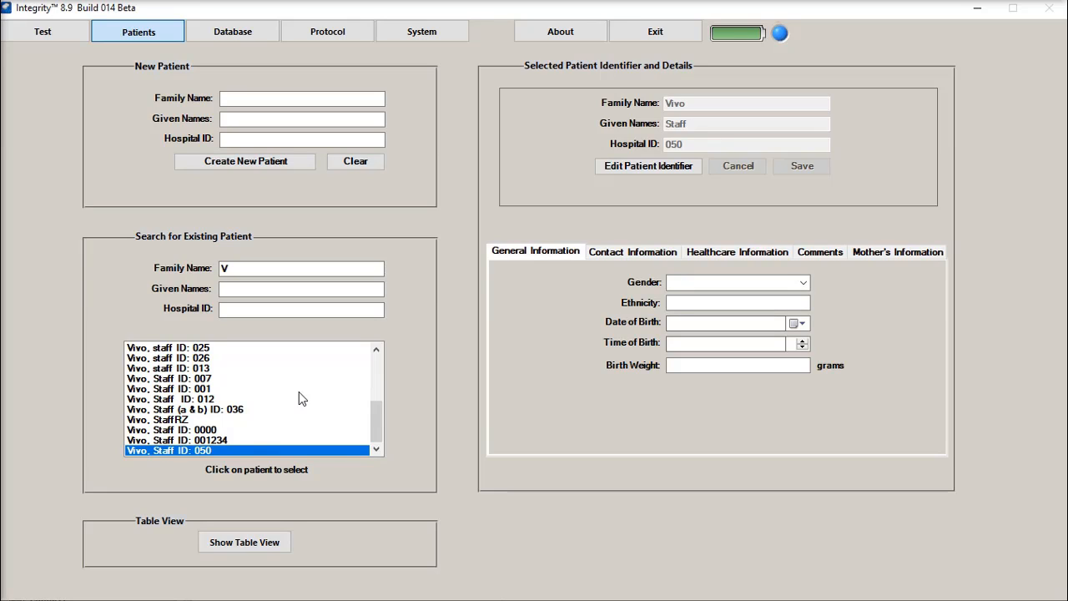
Edit the selected patient's identifier by replacing the last digit of the Hospital ID, and save it
left_click(641, 166)
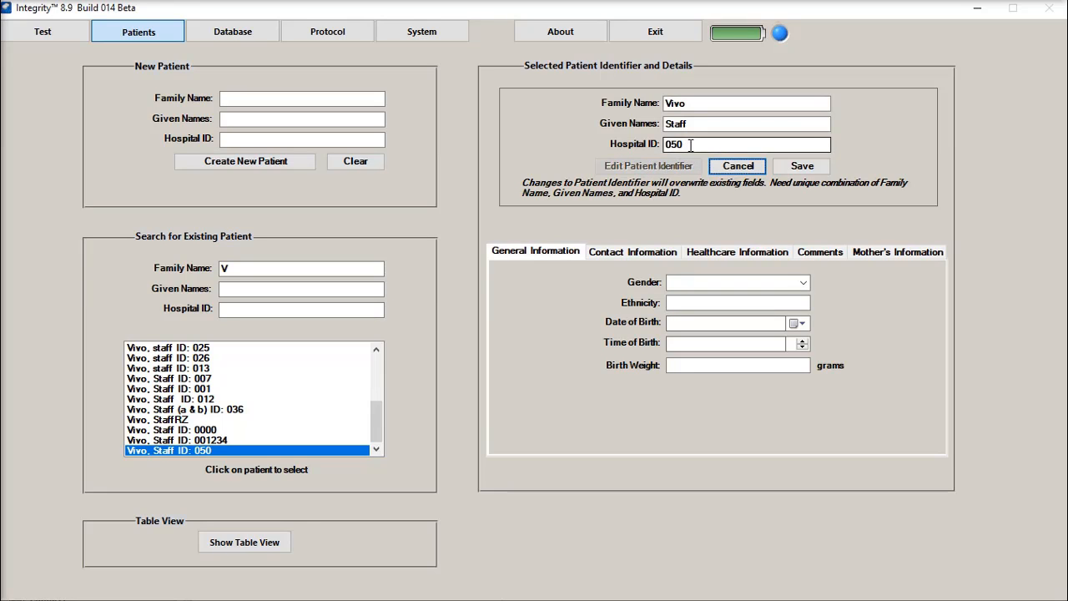
left_click(689, 145)
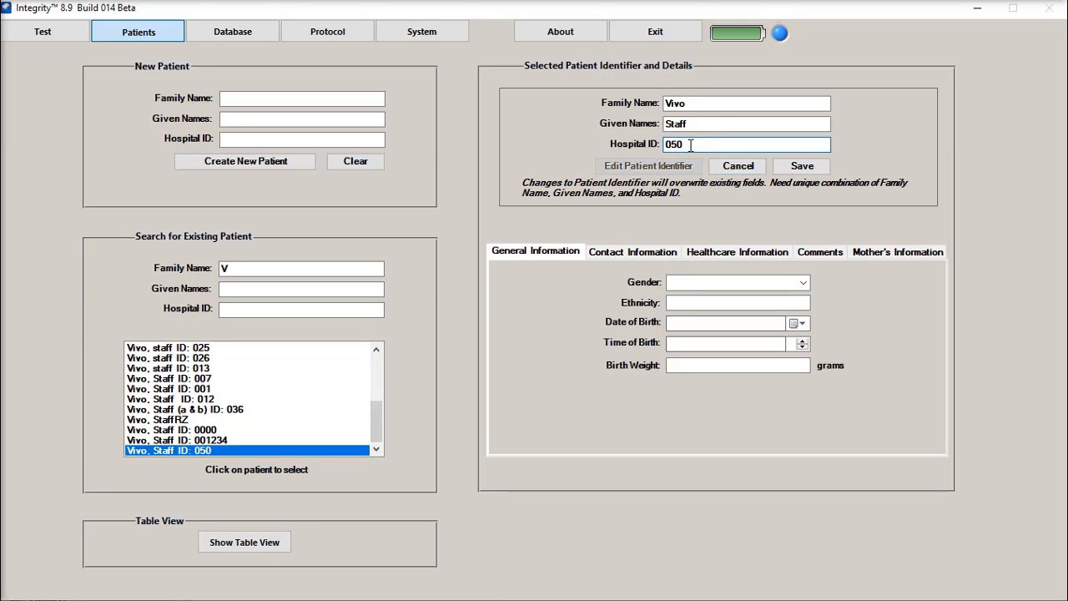
key("BackSpace")
type("2")
left_click(801, 166)
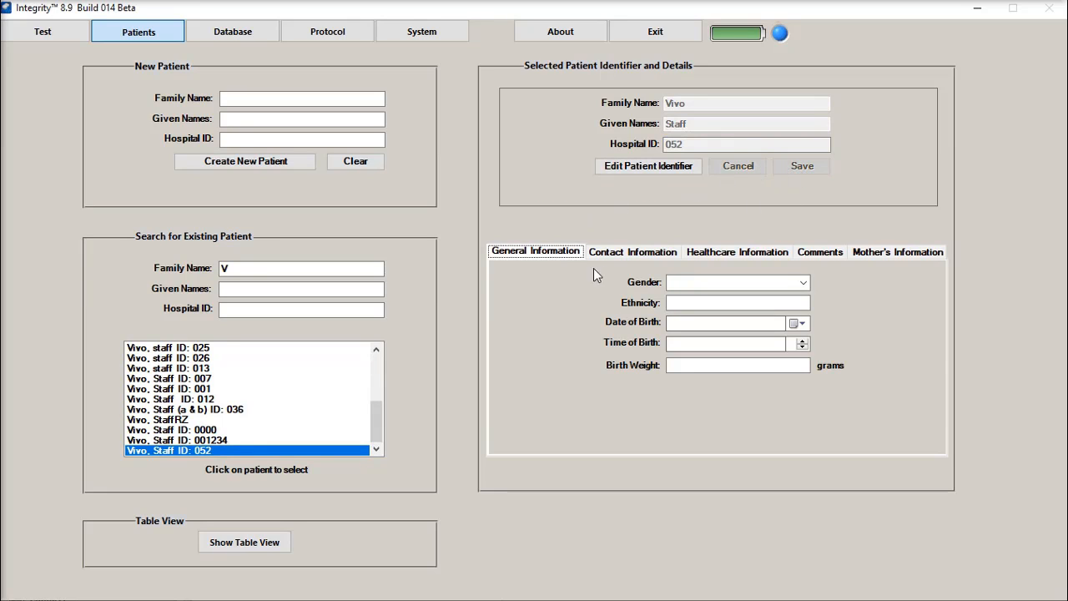
Fill in the patient's contact information with Toronto as the city and Canada as the country
left_click(627, 252)
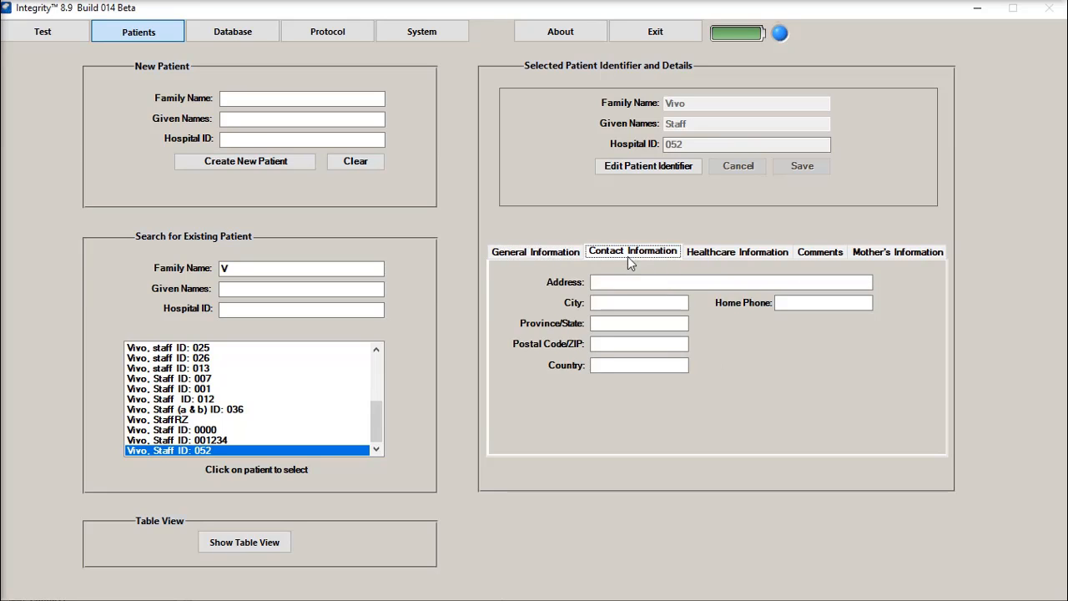
left_click(625, 302)
type("T")
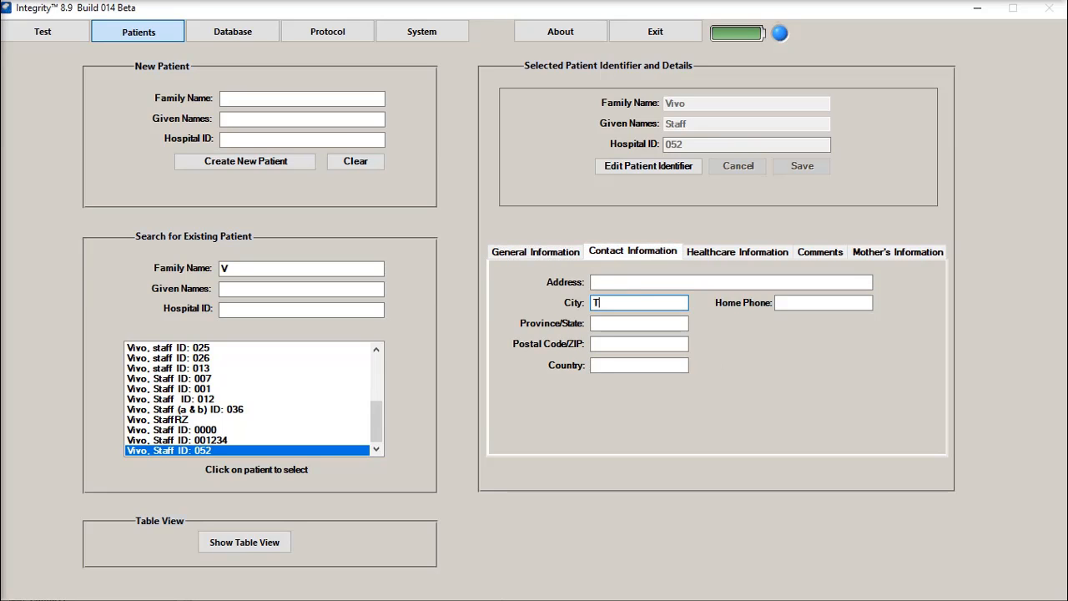
type("oronto")
left_click(626, 363)
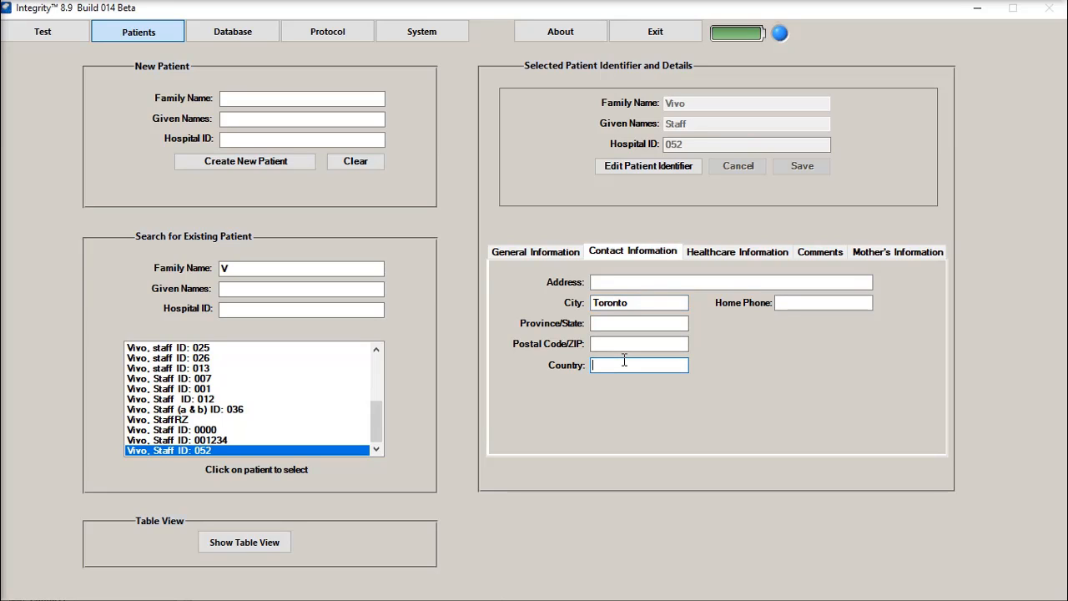
type("Canada")
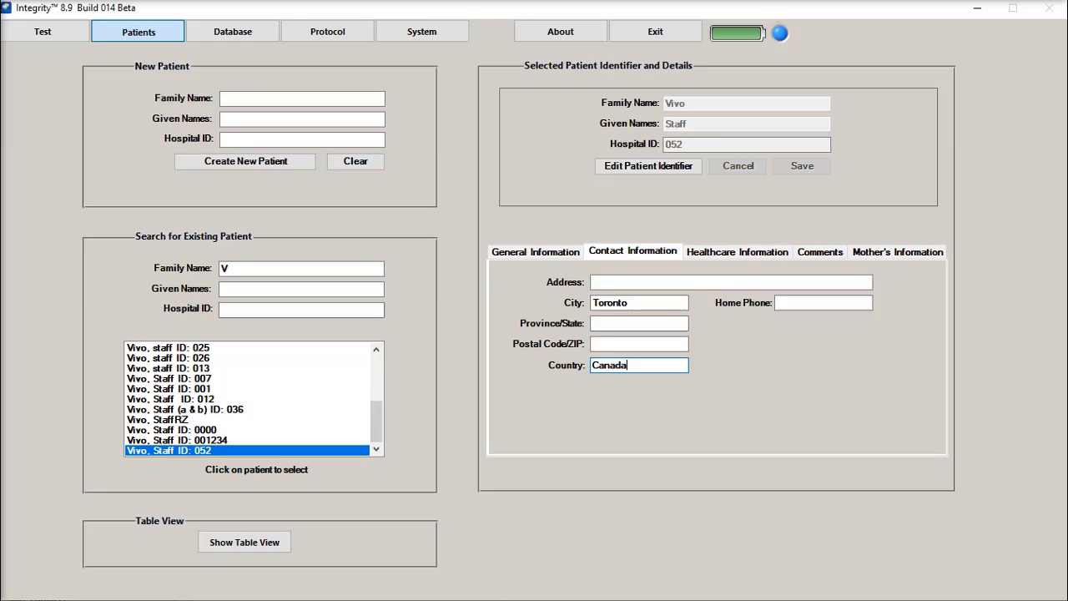
Review the patient's general, contact, healthcare, comments and mother's information sections
left_click(562, 253)
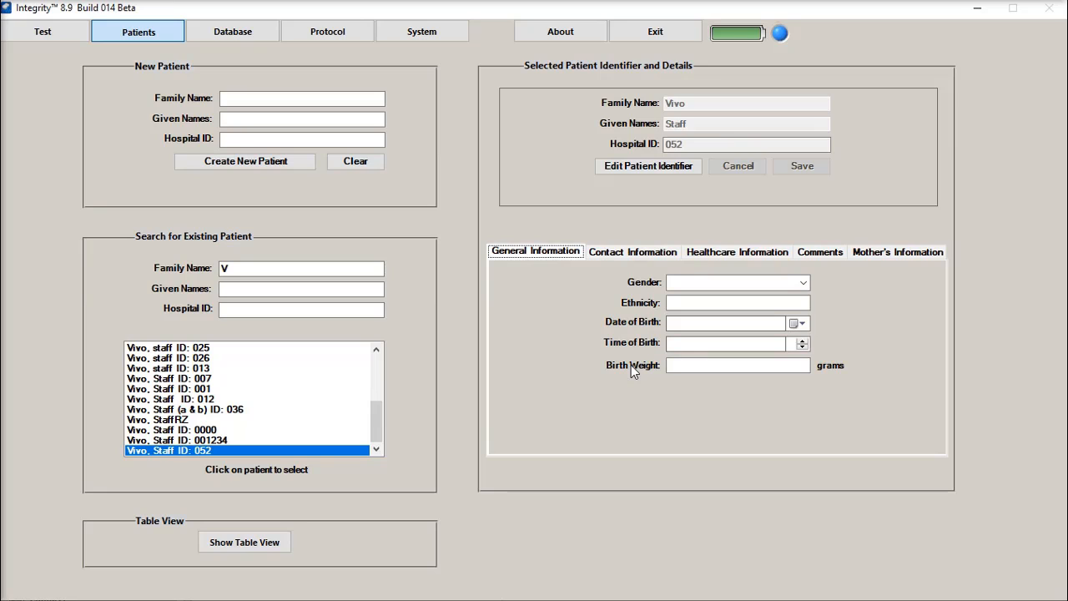
left_click(631, 254)
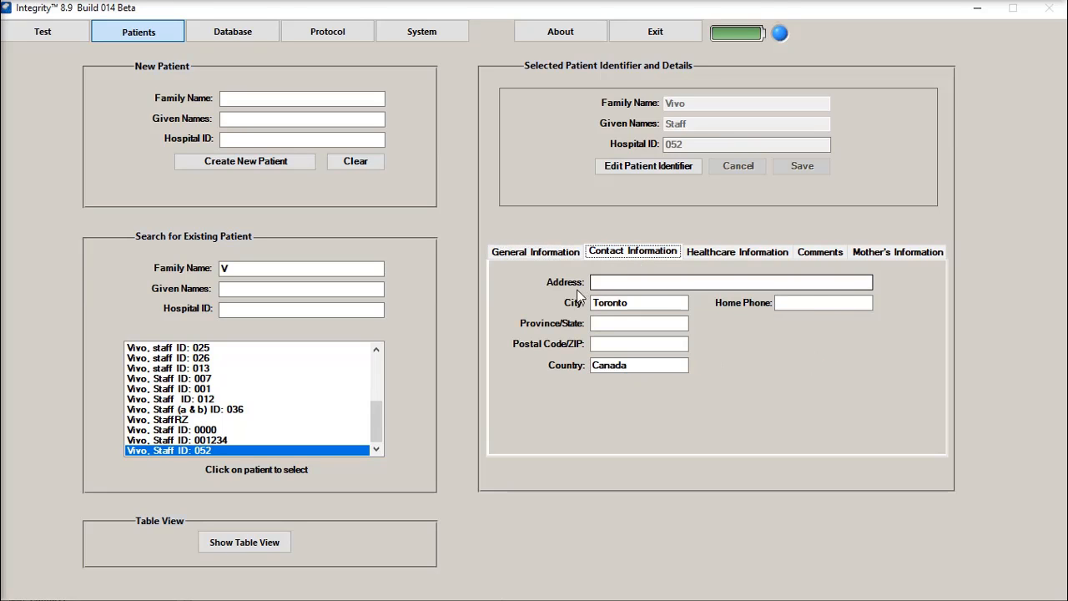
left_click(717, 253)
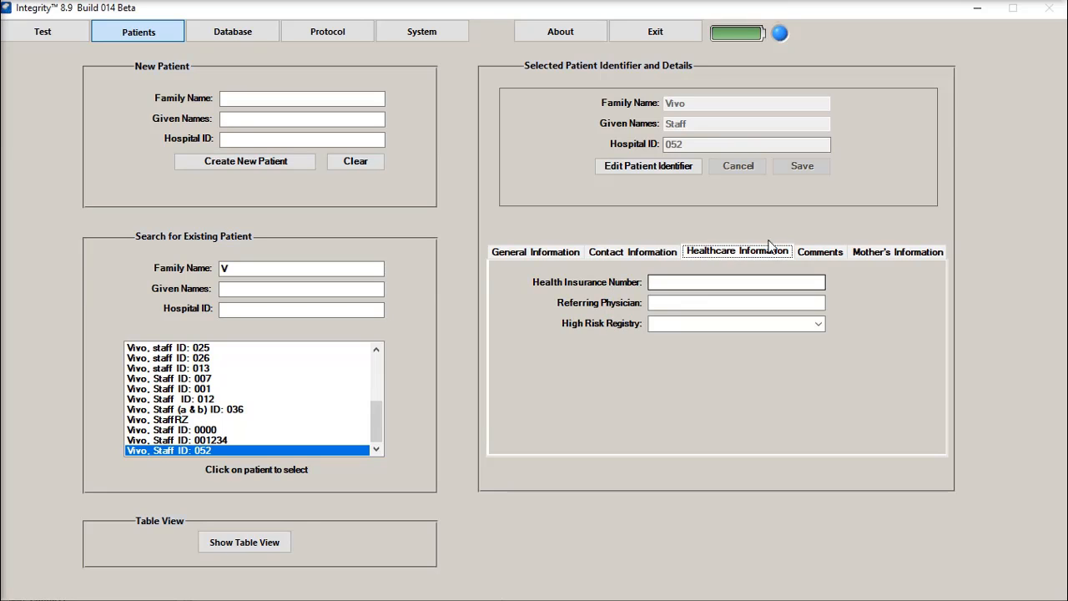
left_click(818, 254)
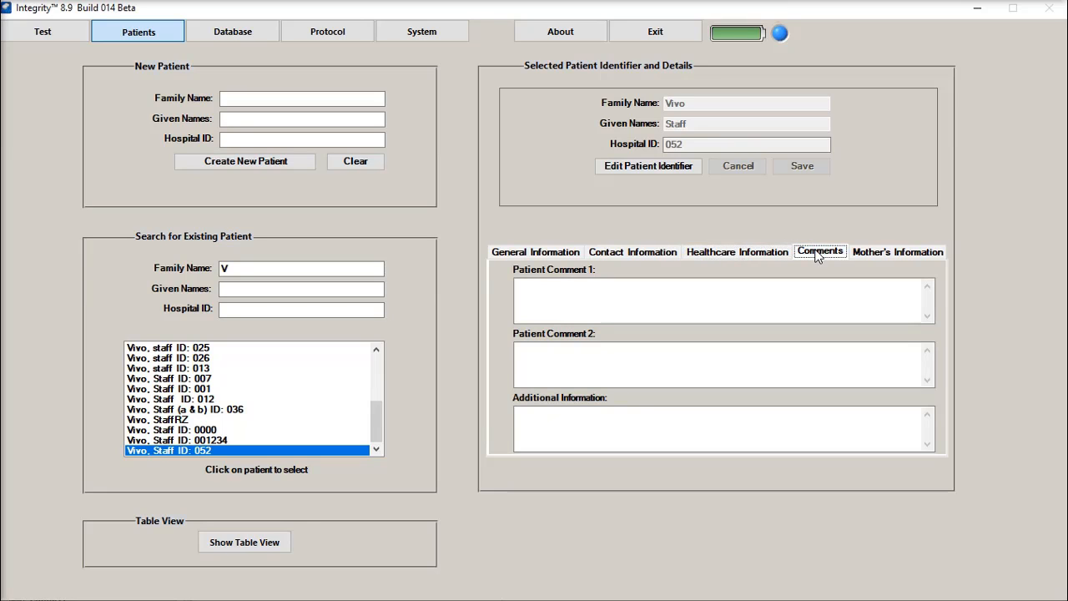
left_click(874, 256)
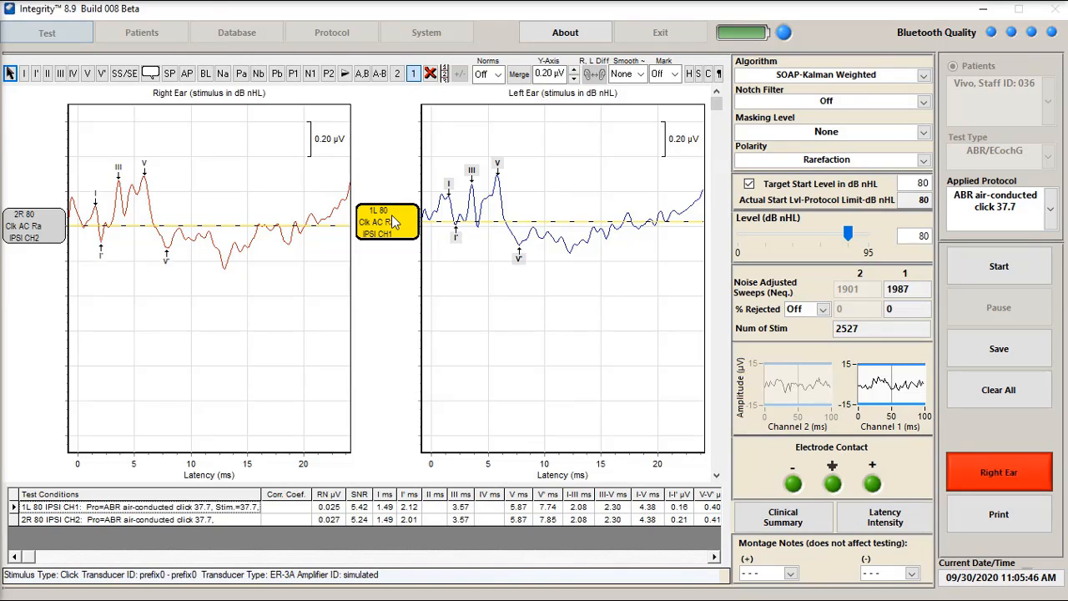
Compare the right-ear and left-ear 80 dB waveforms with R, L Diff and save the result to the patient's file
left_click(57, 232)
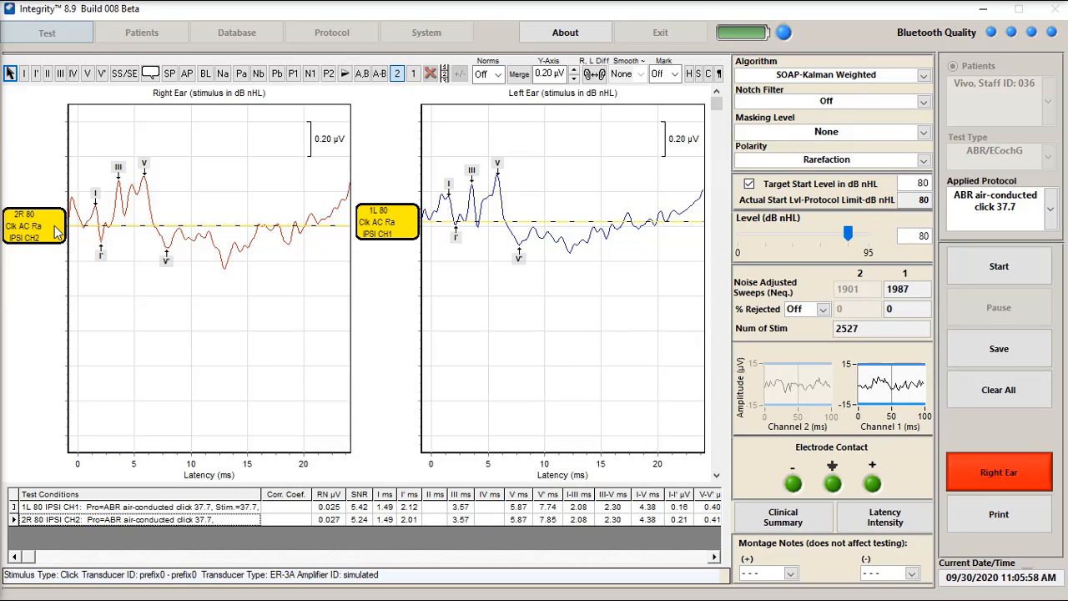
left_click(594, 77)
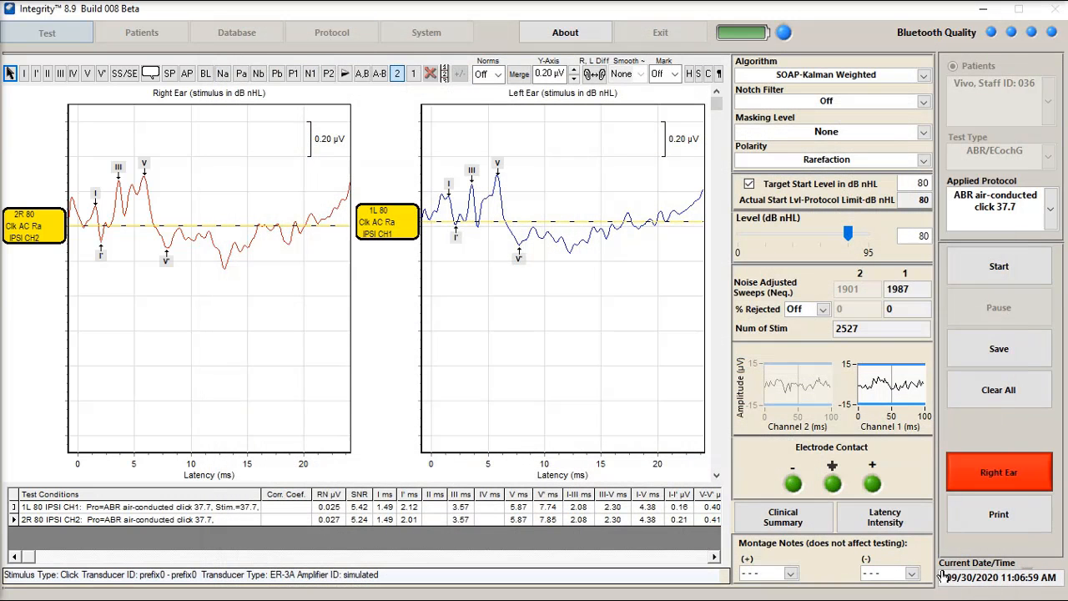
left_click(993, 350)
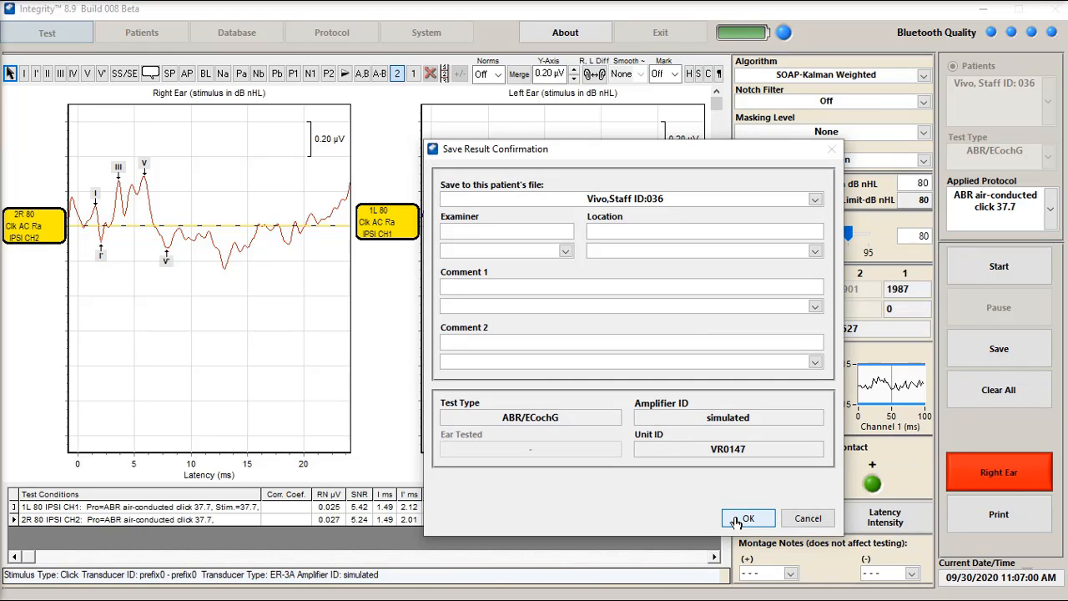
left_click(736, 520)
left_click(601, 365)
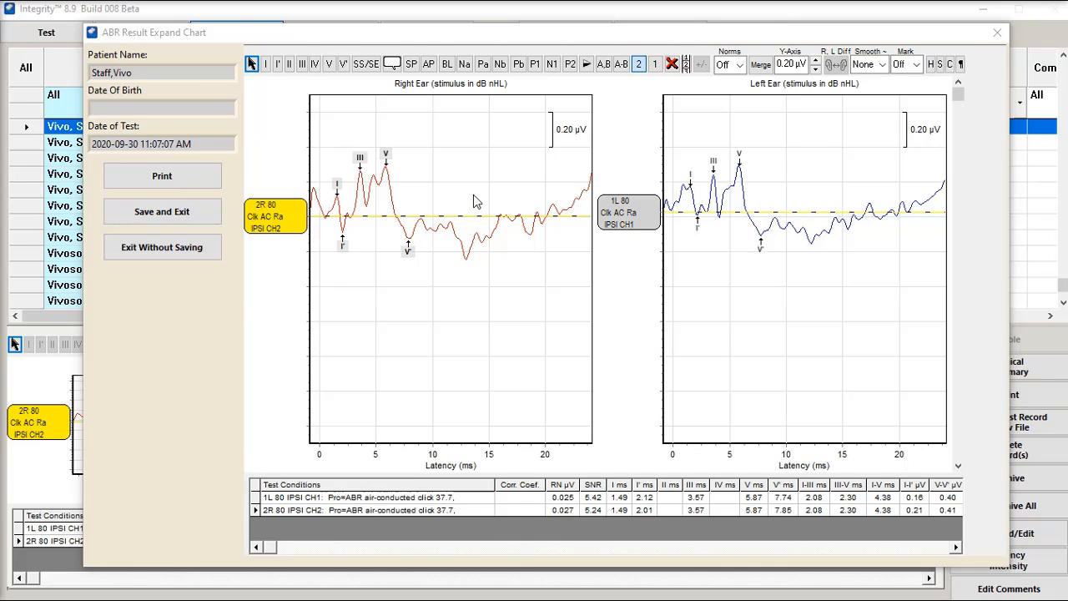
Select both the left-ear and right-ear waveforms in the expanded result chart and show their R, L difference
left_click(649, 227)
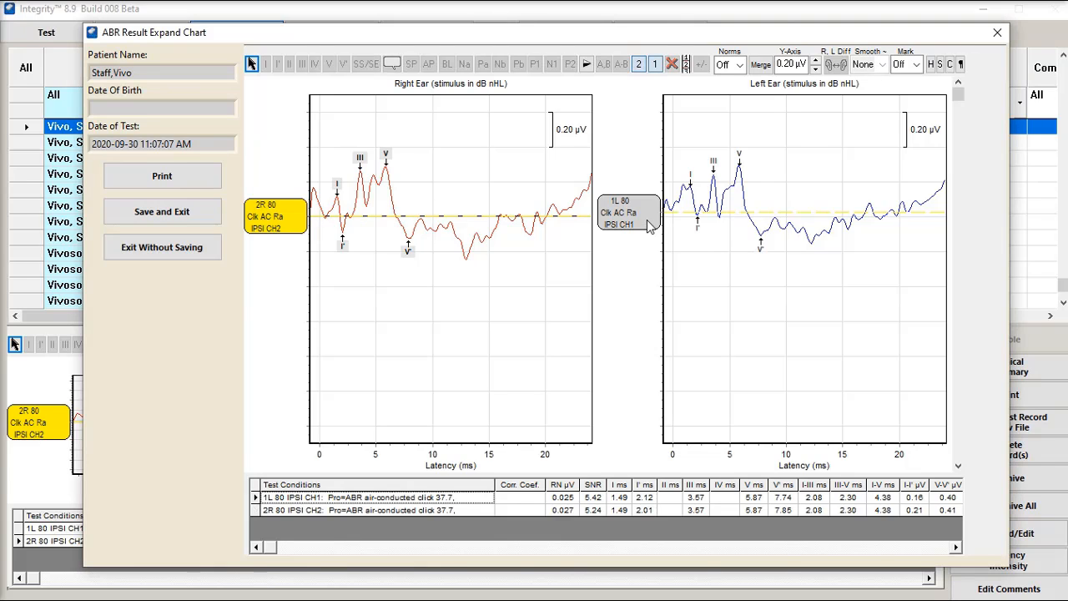
left_click(297, 226)
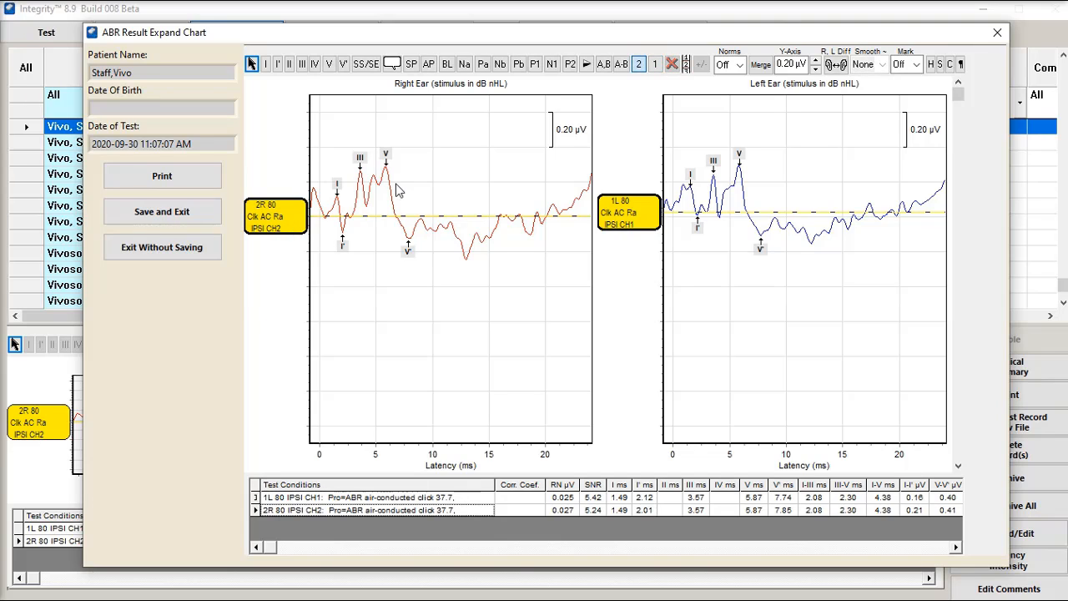
left_click(837, 66)
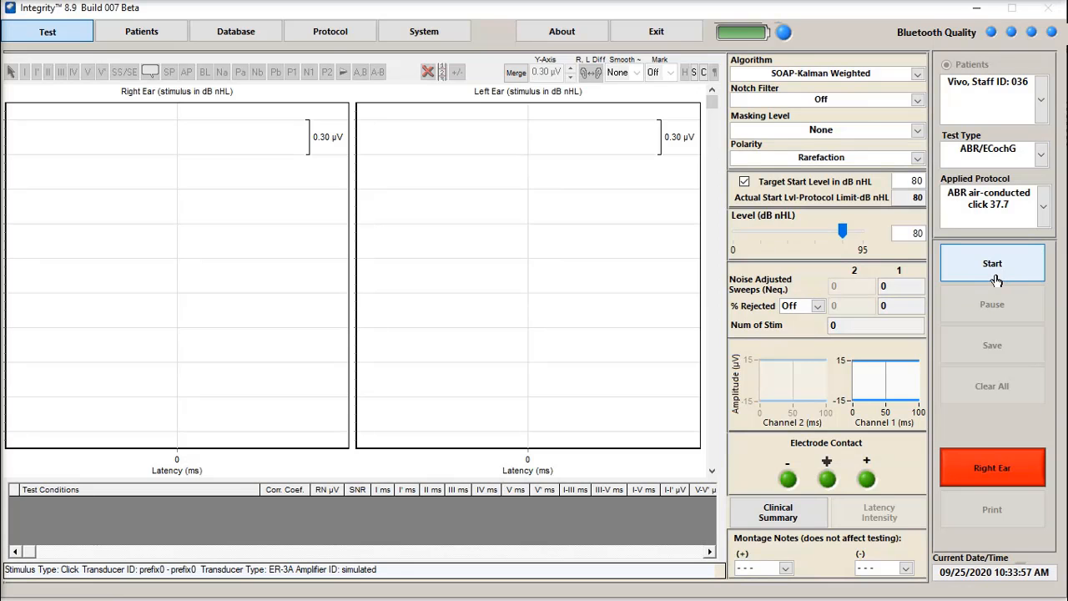
Start the ABR test and mark V at about 5.76 ms and V' at about 8.05 ms on the right-ear waveform
left_click(992, 268)
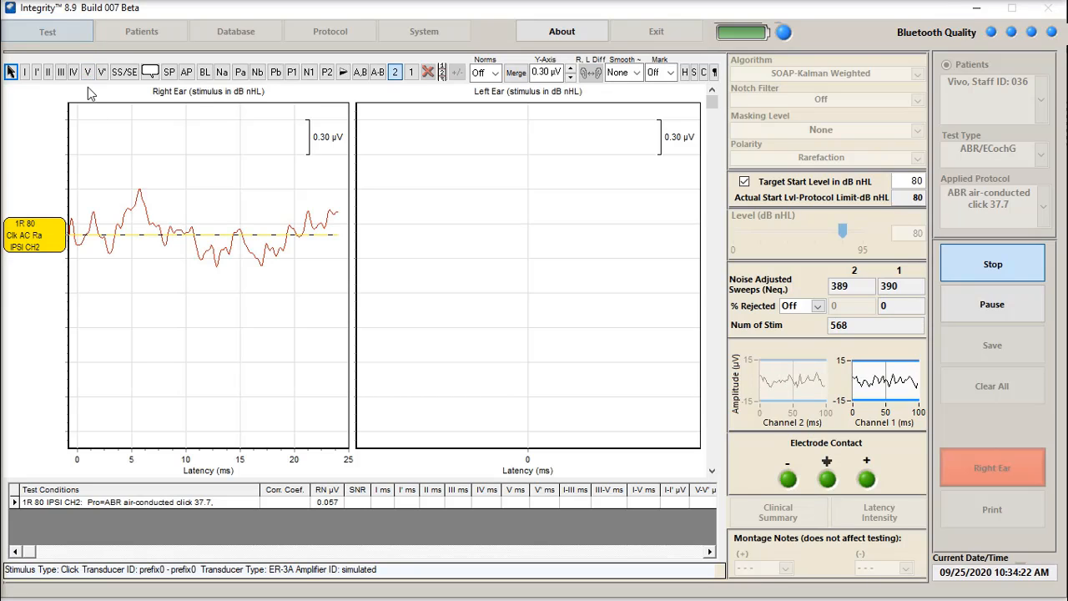
left_click(87, 71)
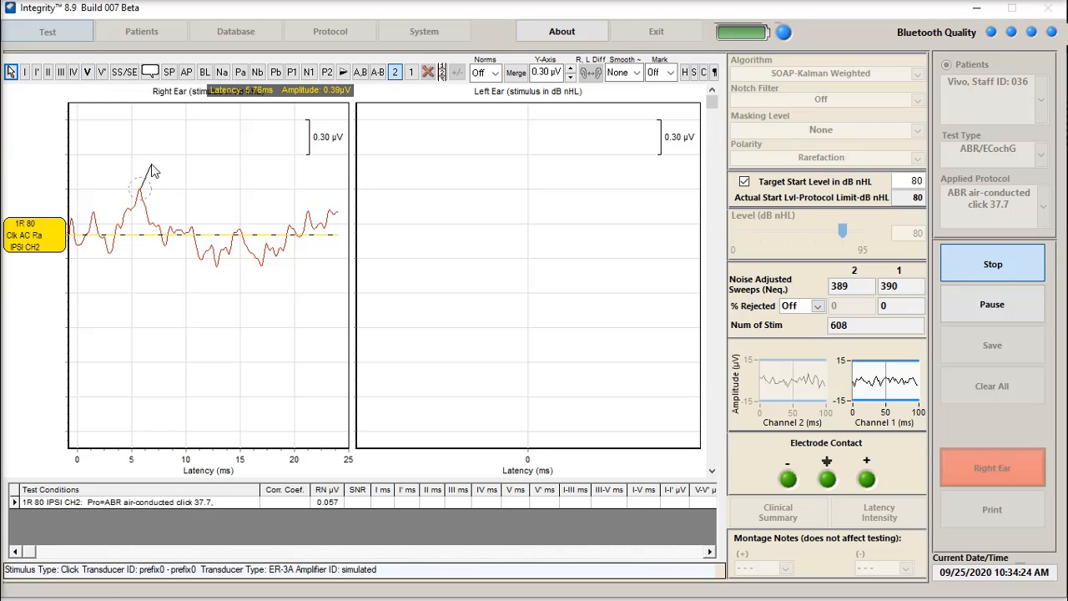
left_click(151, 171)
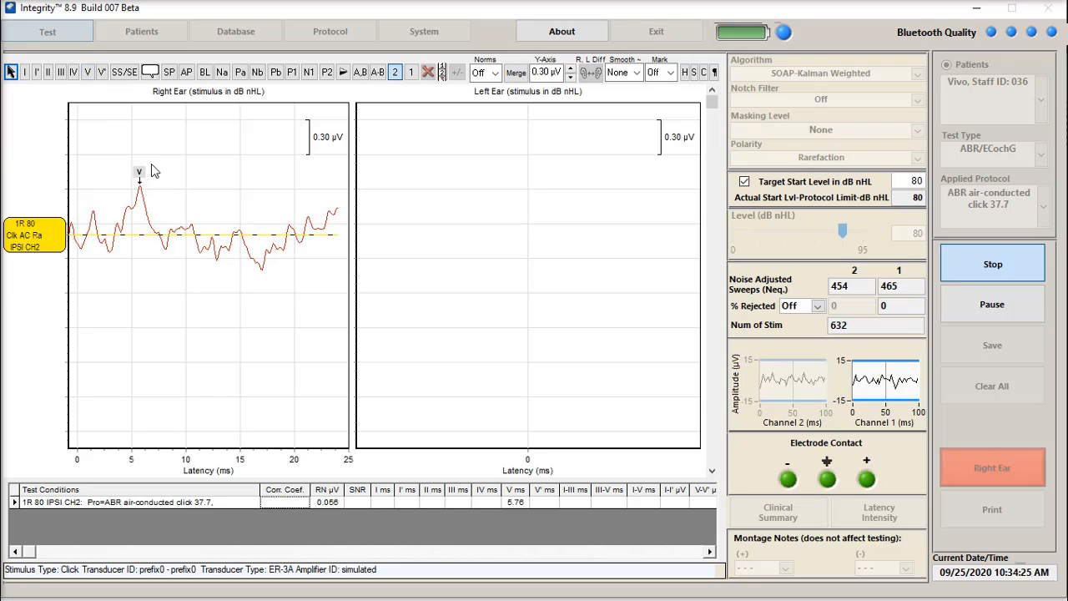
left_click(101, 73)
left_click_drag(160, 344, 163, 265)
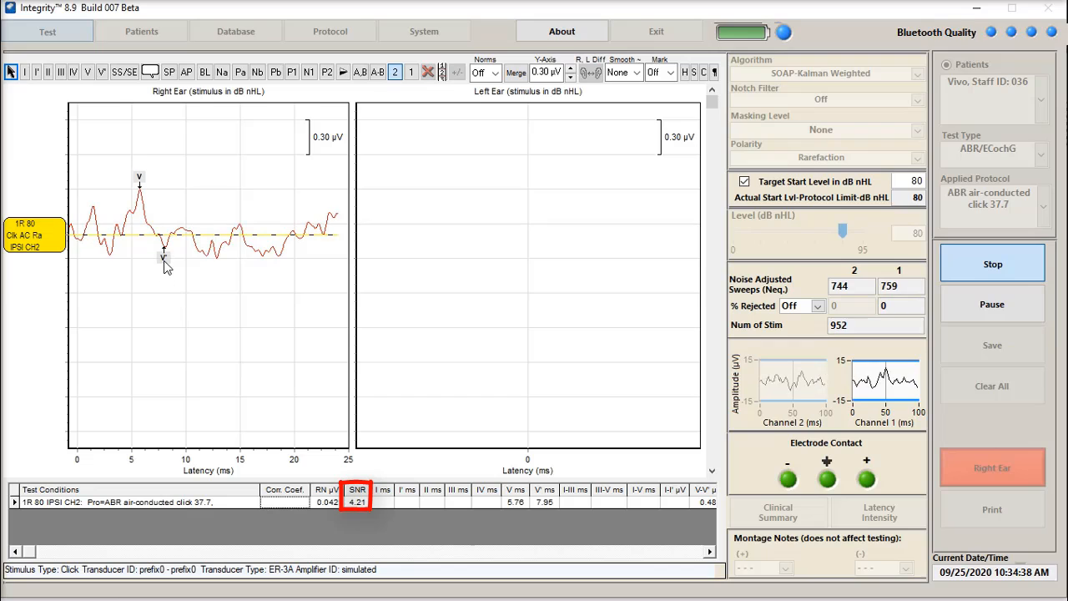
mouse_move(165, 262)
left_mouse_down()
mouse_move(210, 282)
mouse_move(205, 266)
mouse_move(168, 263)
left_mouse_up()
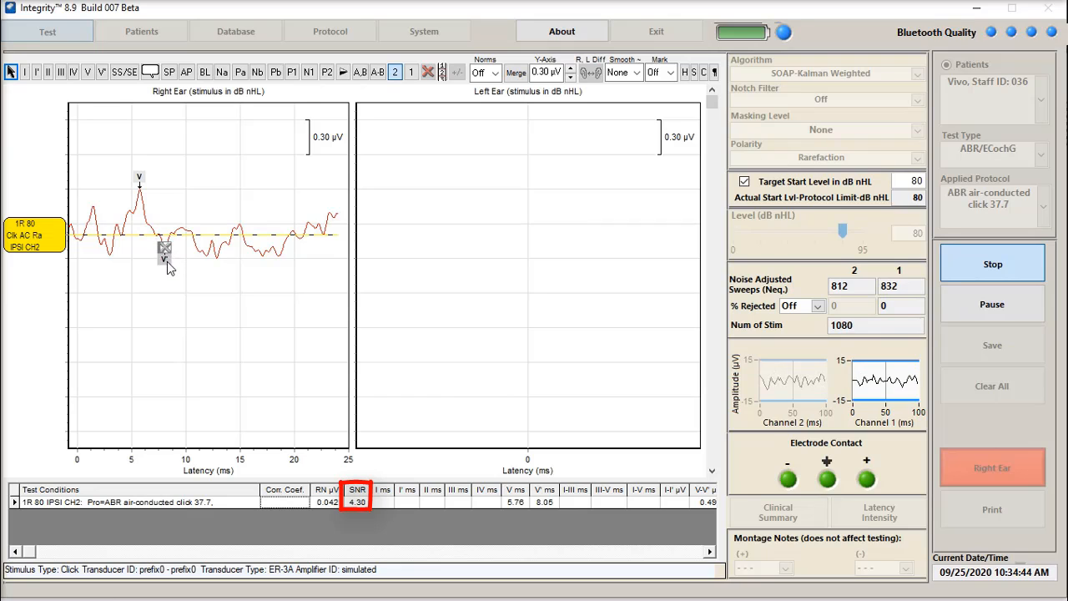
Move the V marker to about 9.51 ms, past V', and return it to the main peak at about 5.76 ms
left_click_drag(141, 178, 181, 232)
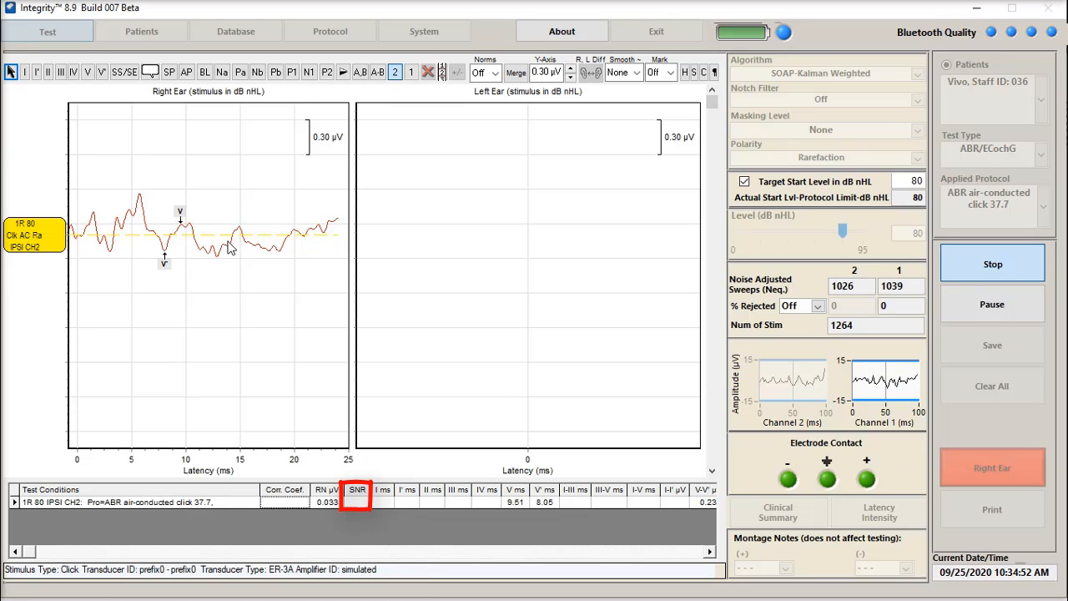
left_click_drag(185, 215, 166, 188)
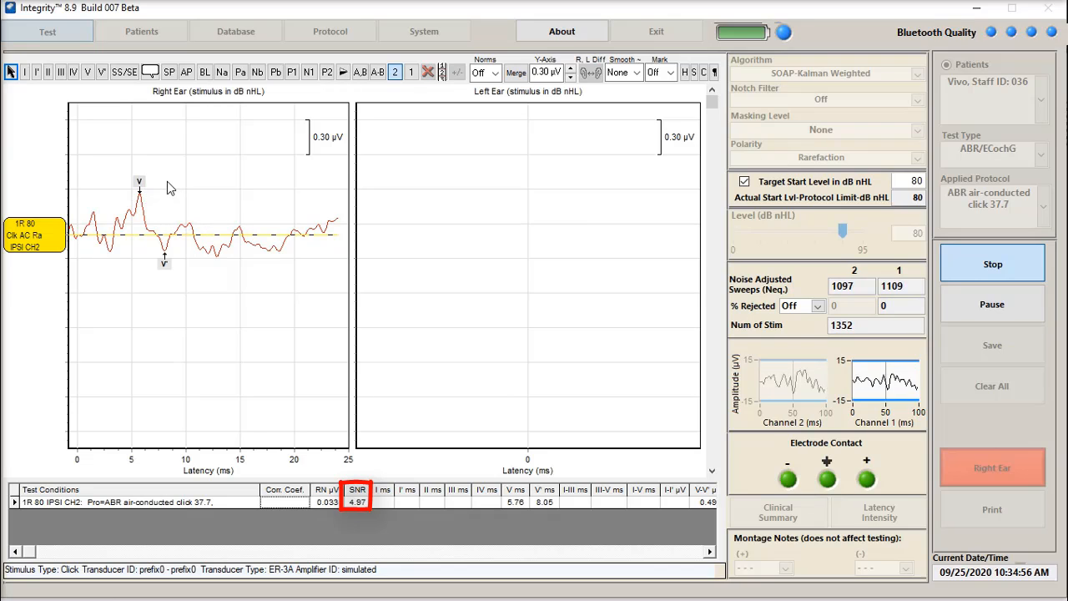
mouse_move(144, 190)
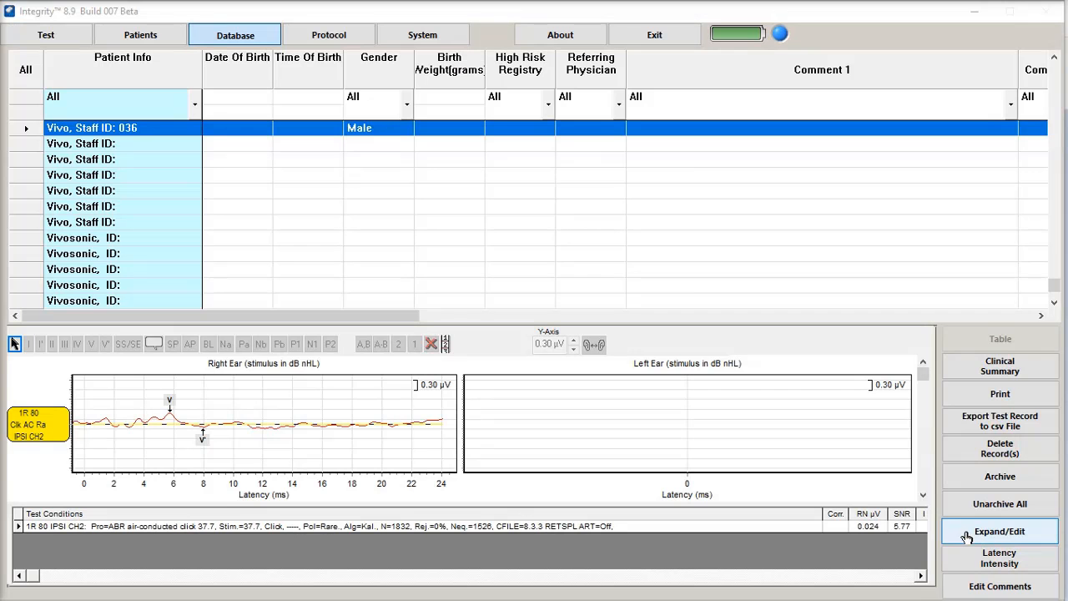
Open the selected test record for expanded editing and shift its right-ear waveform slightly upward
left_click(1006, 534)
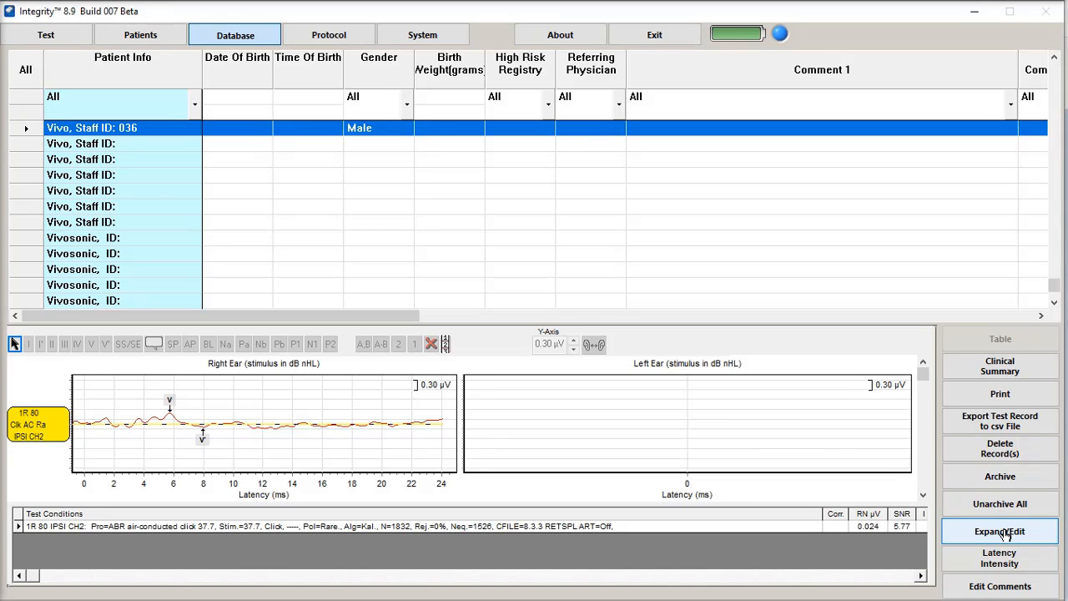
left_click(1006, 534)
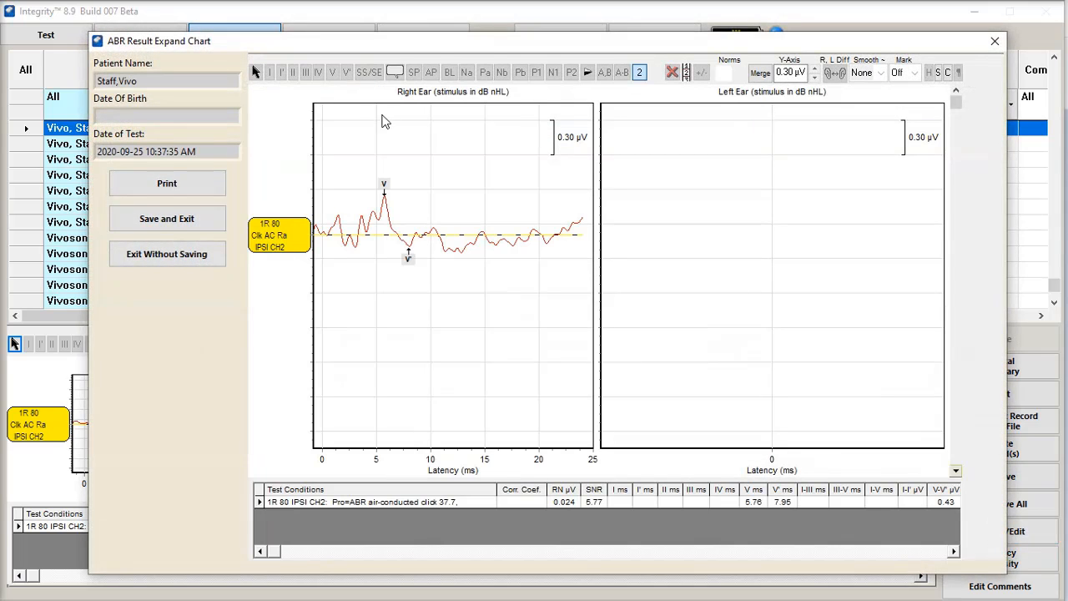
left_click_drag(273, 240, 278, 222)
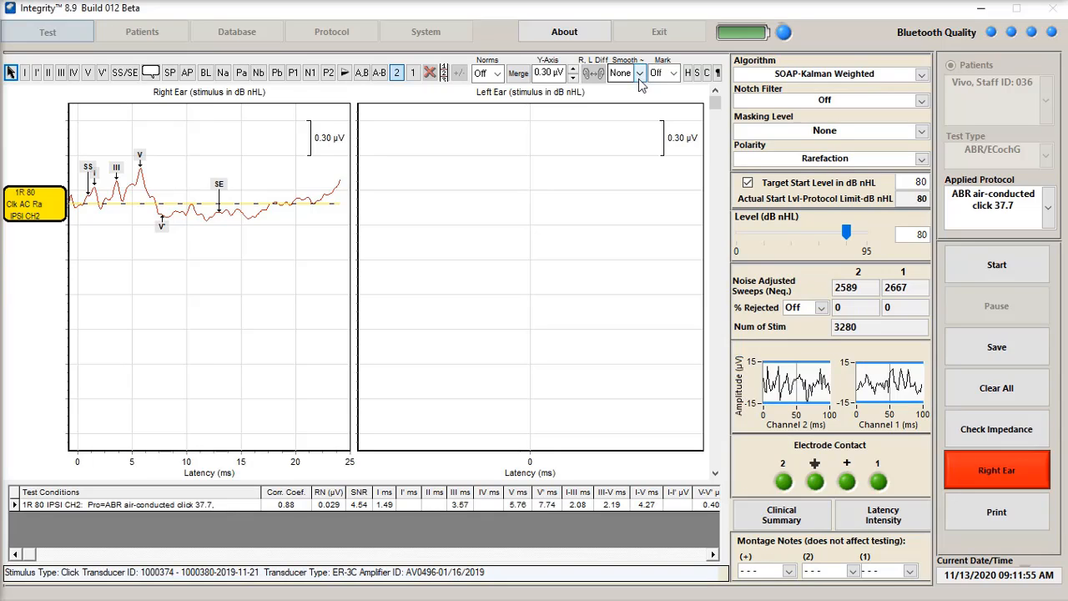
Apply the ~S1~ smoothing filter of 80 to 1200 Hz to the right-ear waveform
left_click(639, 74)
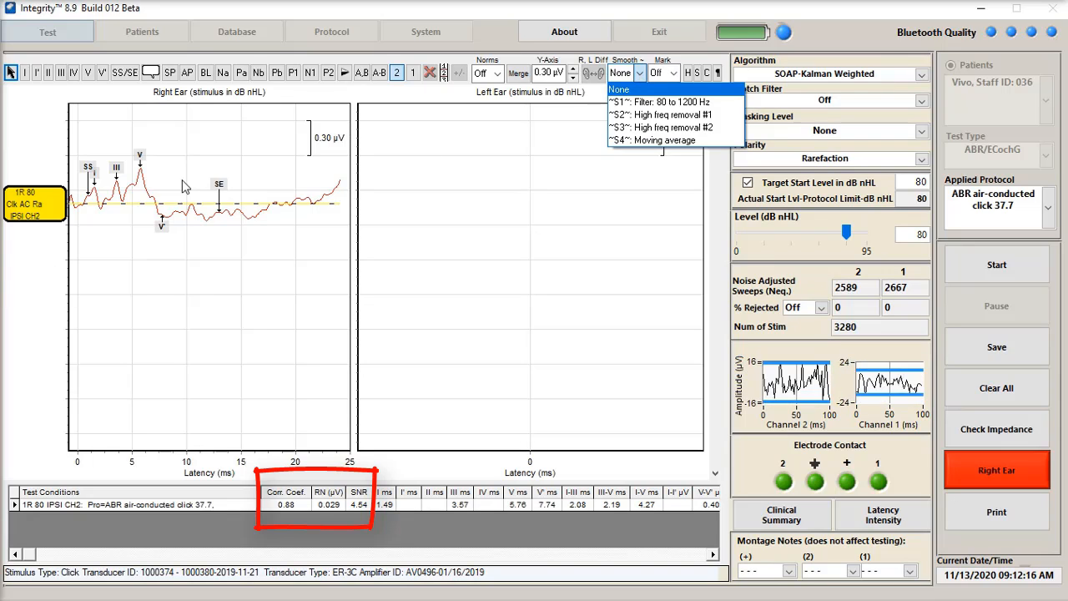
left_click(659, 101)
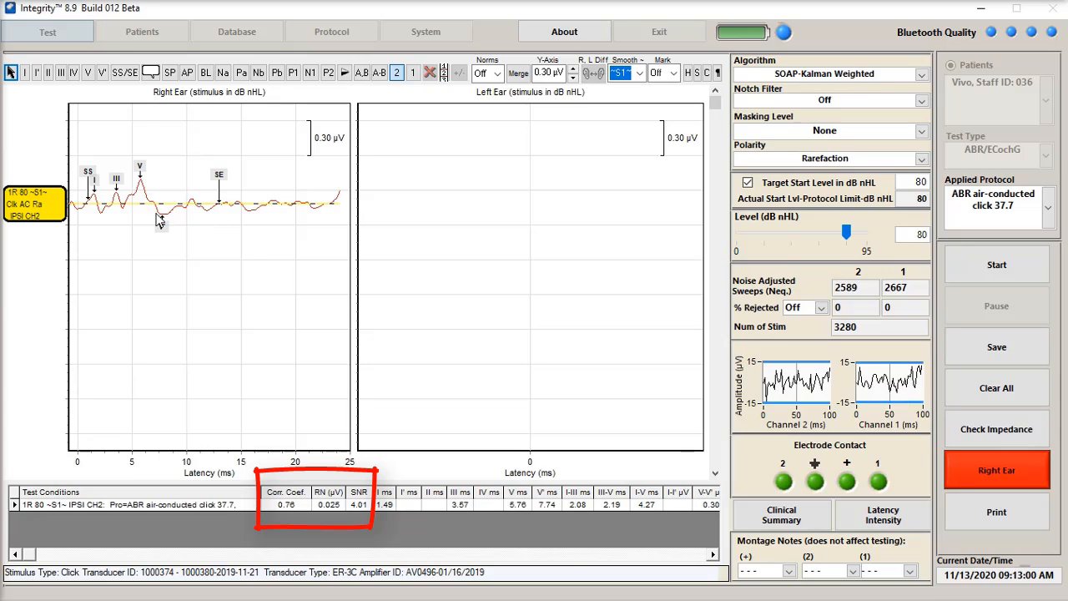
Smooth the right-ear waveform with ~S2~ High freq removal #1, and switch it to ~S3~ High freq removal #2
left_click(640, 73)
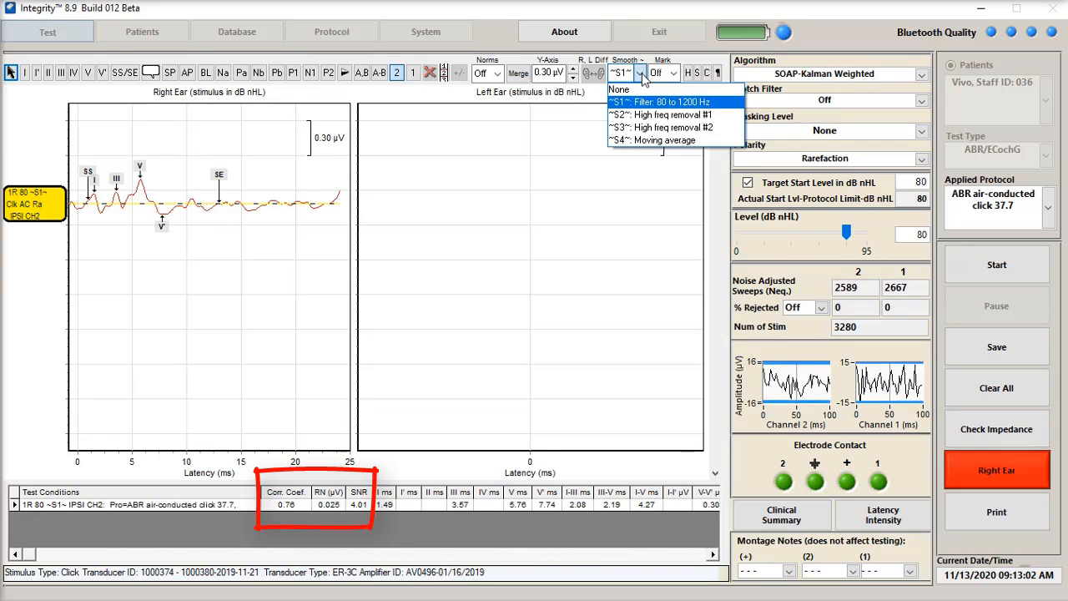
left_click(647, 115)
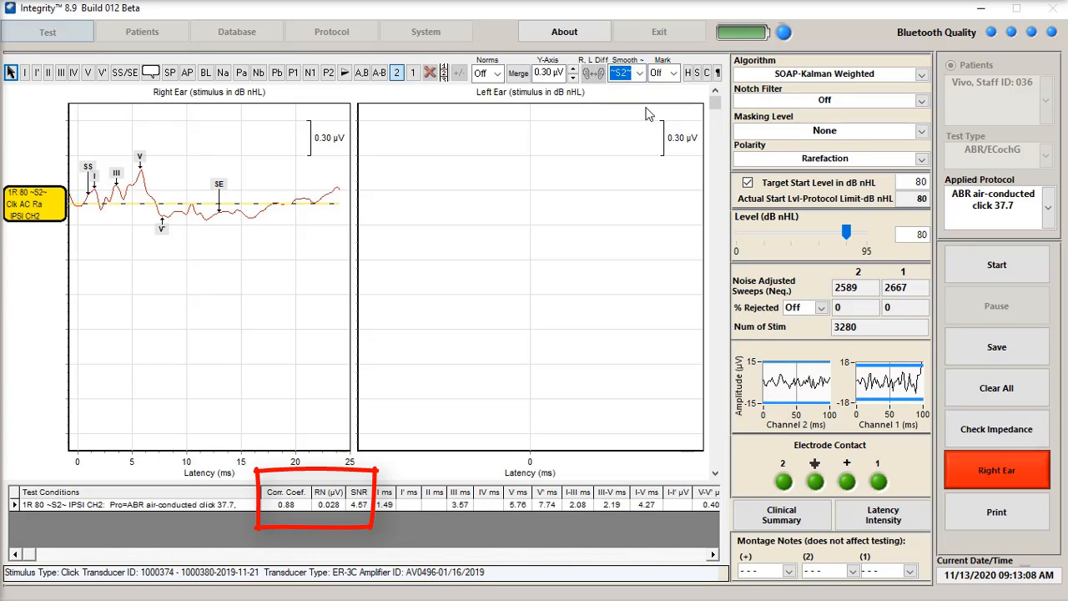
left_click(640, 73)
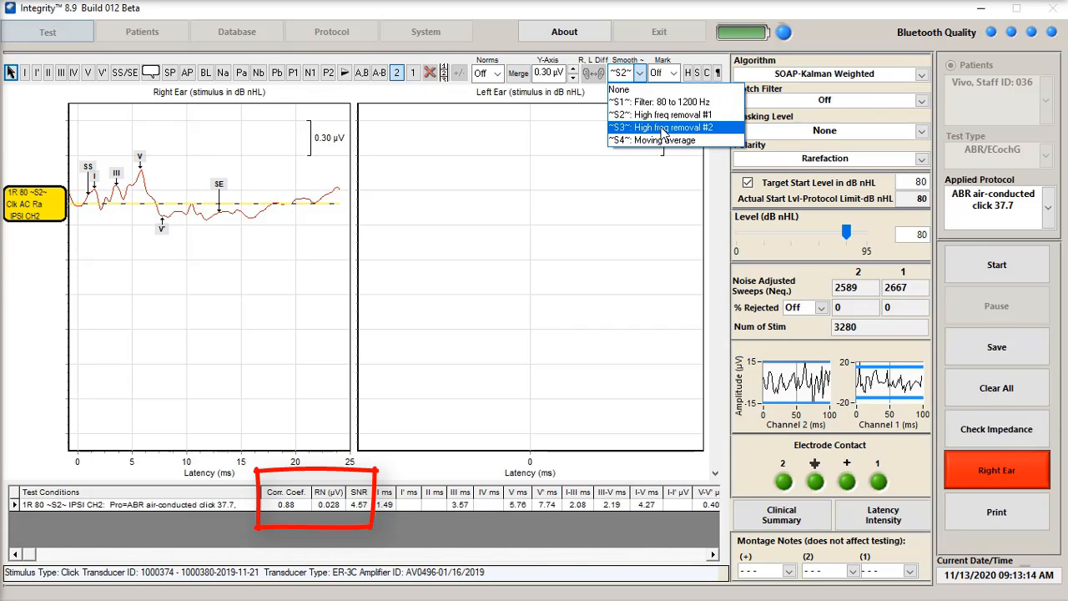
left_click(662, 128)
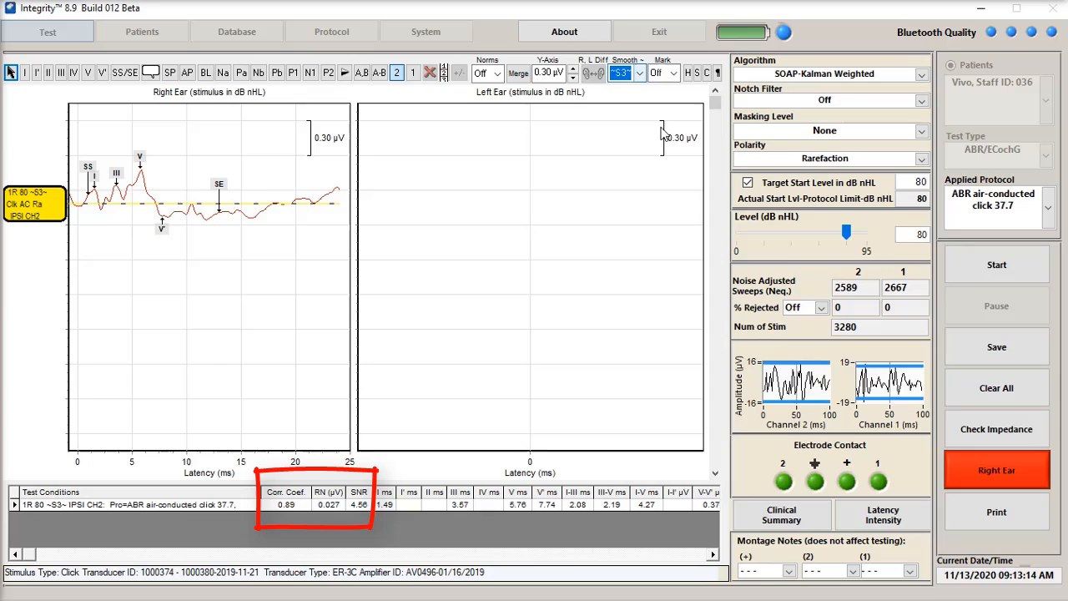
Change the right-ear waveform's smoothing to ~S4~ Moving average and reset it to None
left_click(638, 77)
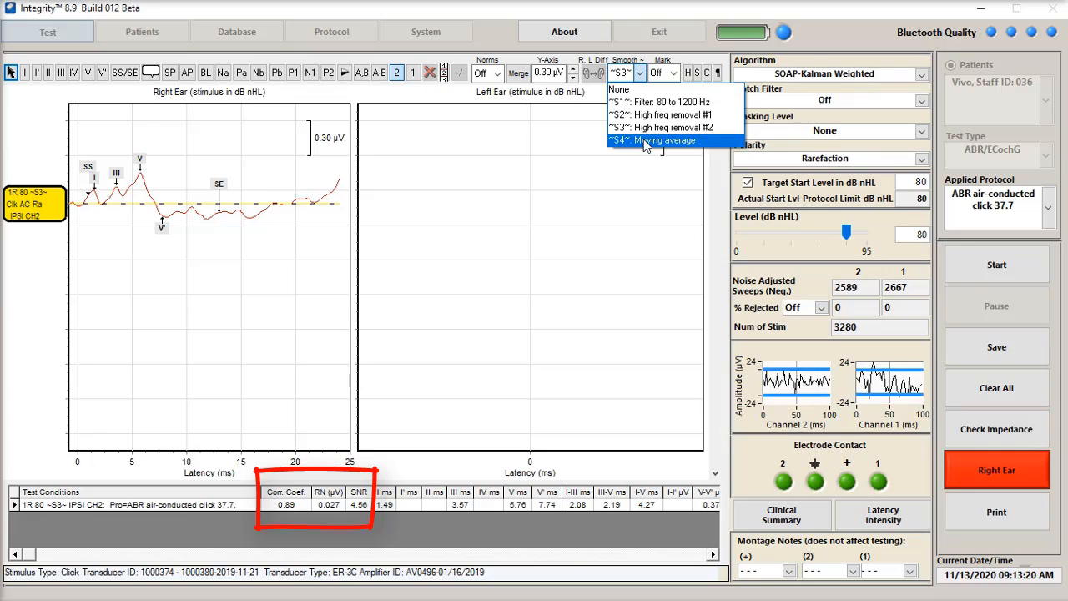
left_click(646, 142)
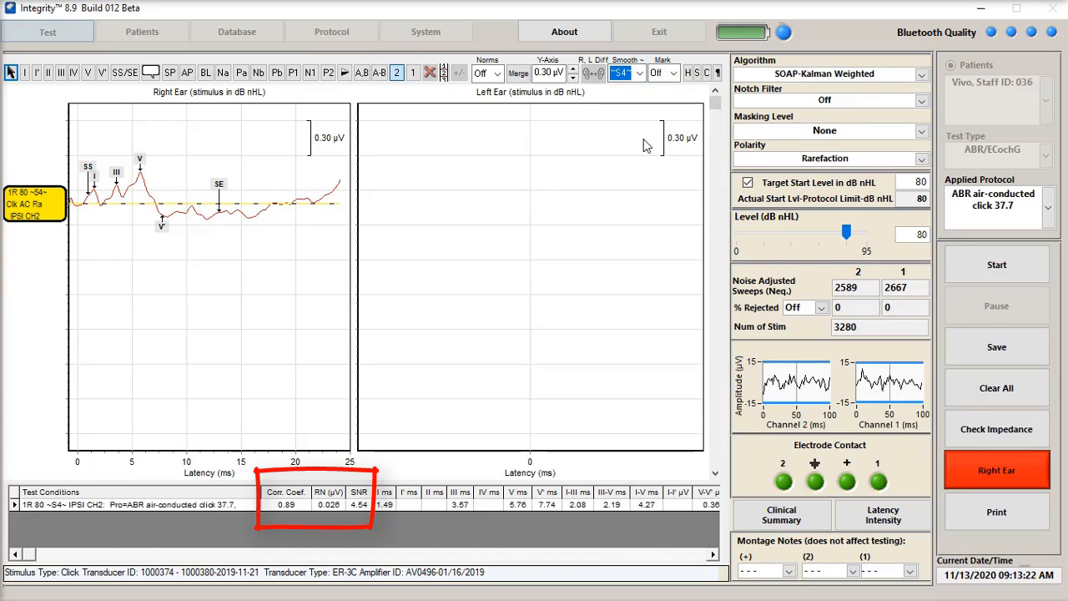
left_click(636, 72)
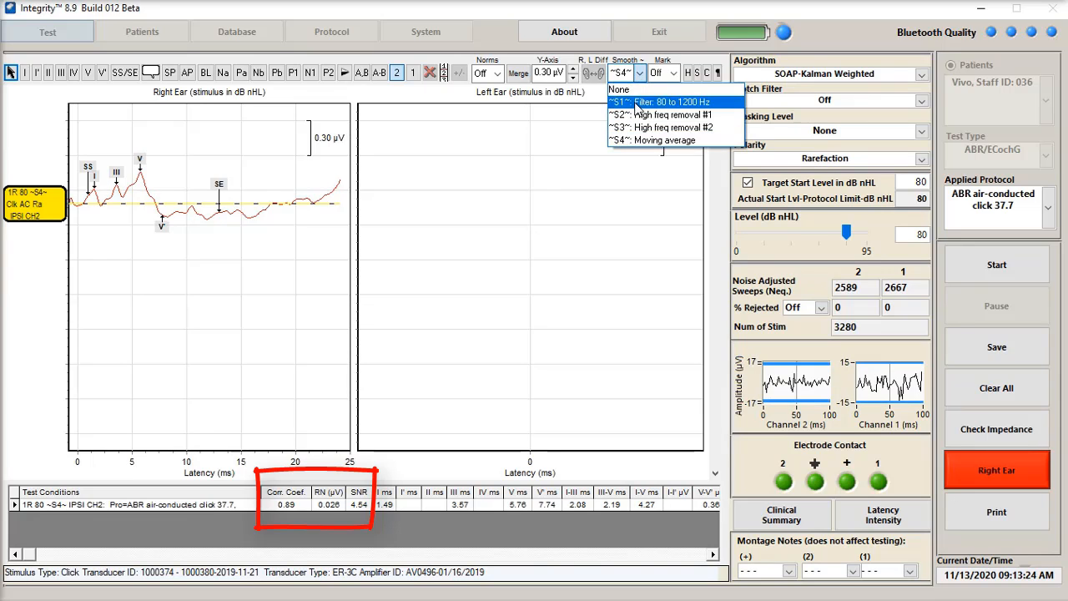
left_click(636, 92)
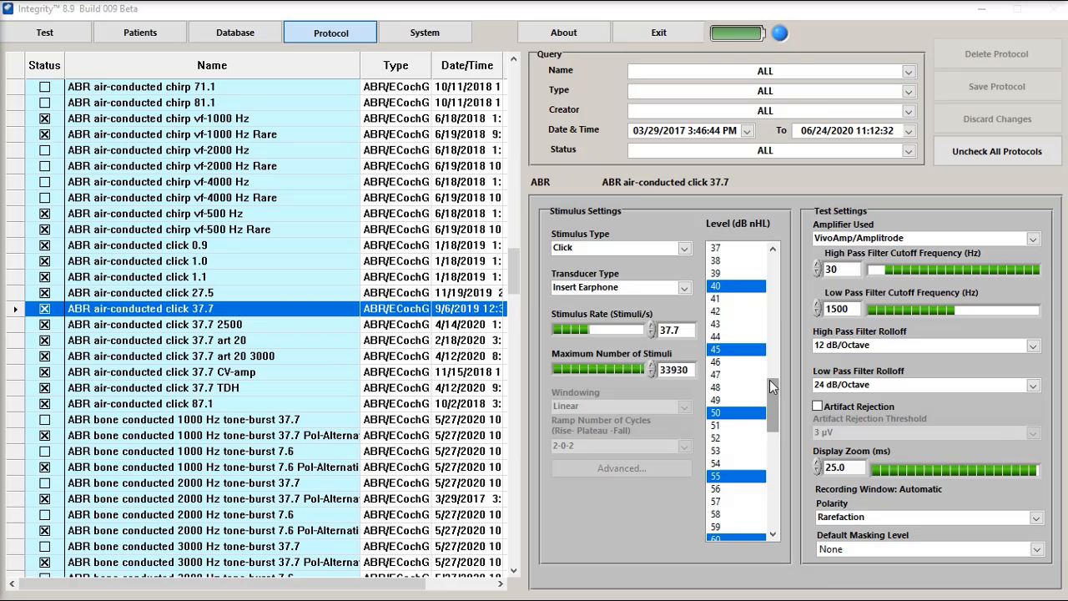
Enable Artifact Rejection in the ABR air-conducted click 37.7 protocol, view its threshold options, and disable it again
left_click(817, 407)
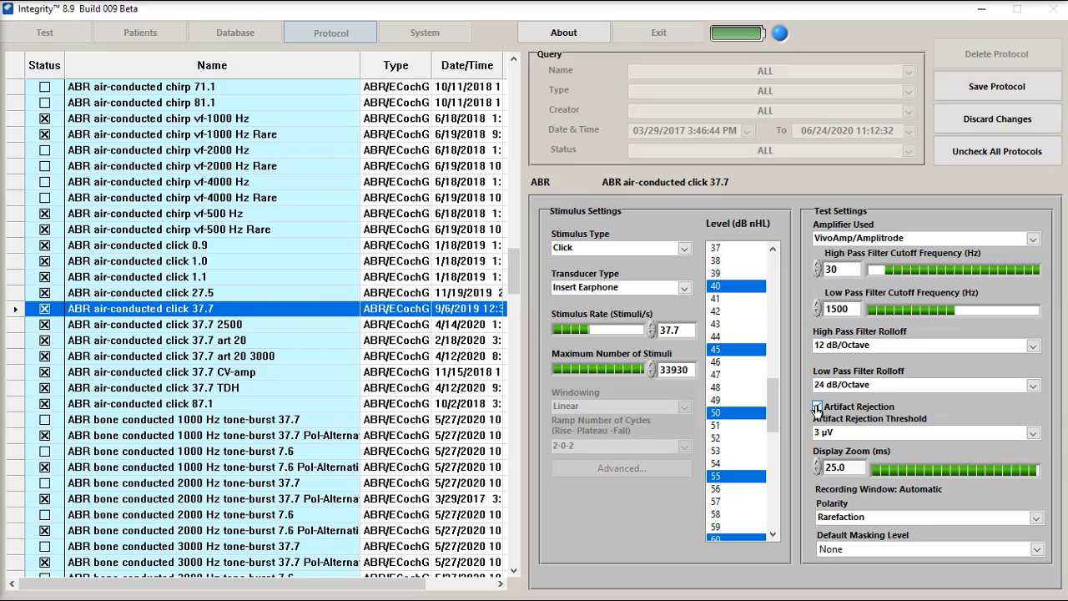
left_click(844, 438)
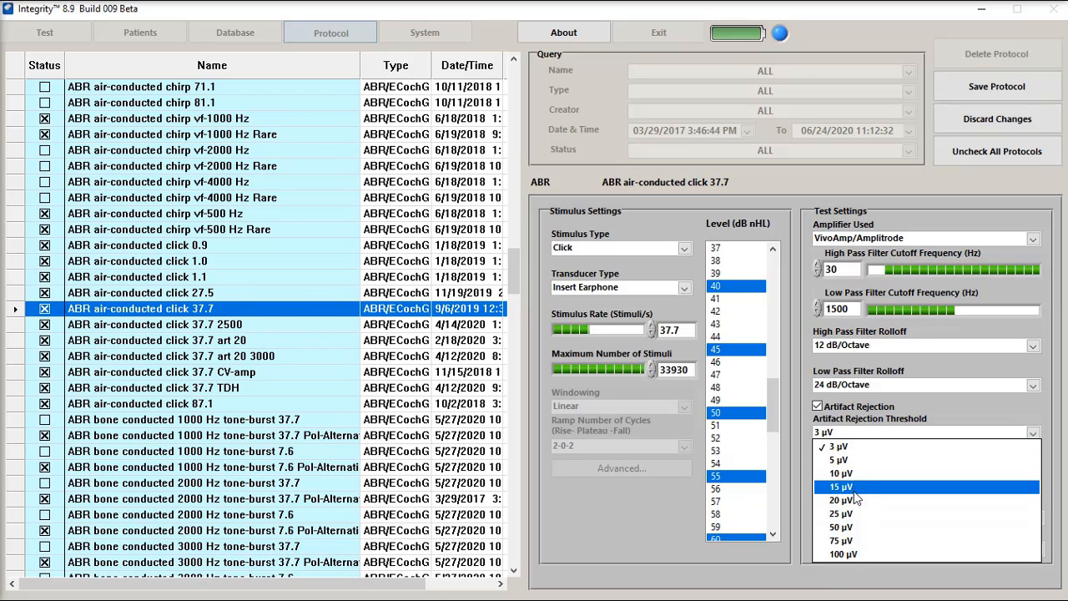
left_click(853, 417)
left_click(821, 408)
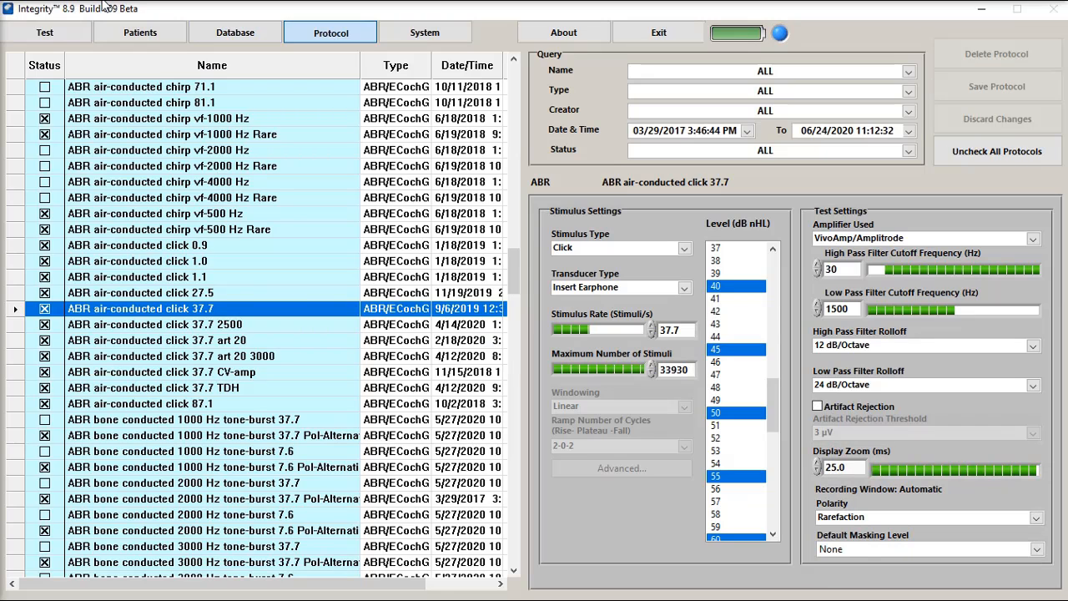
Go to the Test screen and set the % Rejected threshold to 5 µV
left_click(71, 35)
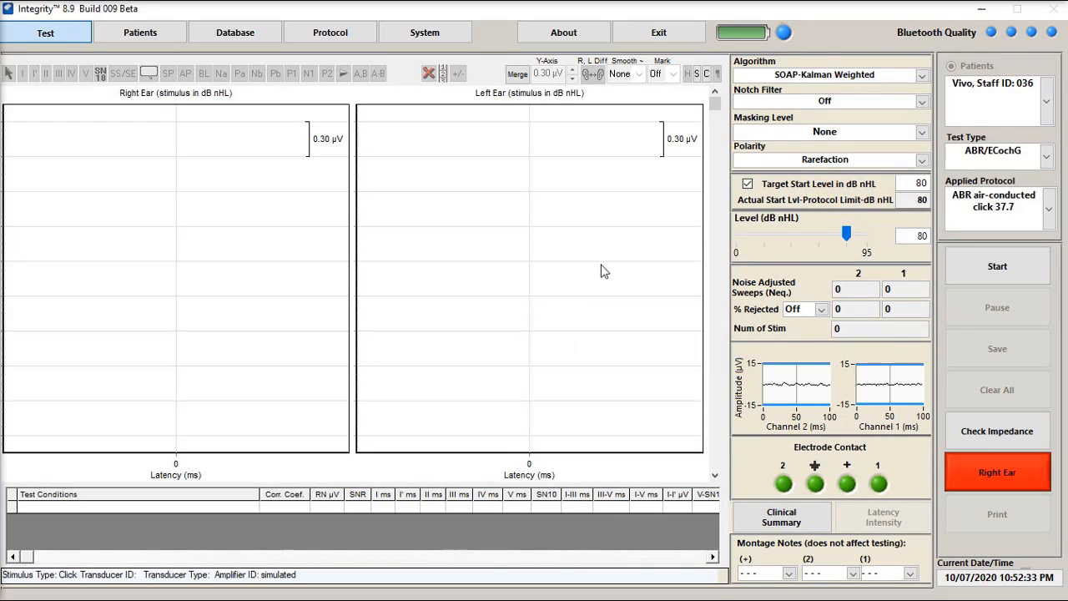
left_click(821, 310)
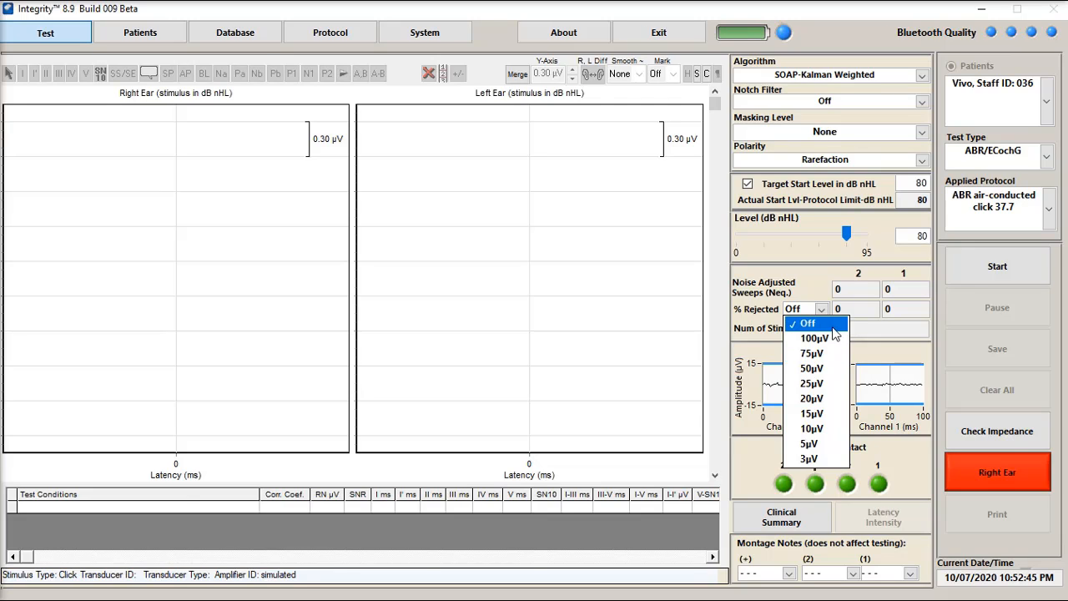
left_click(833, 451)
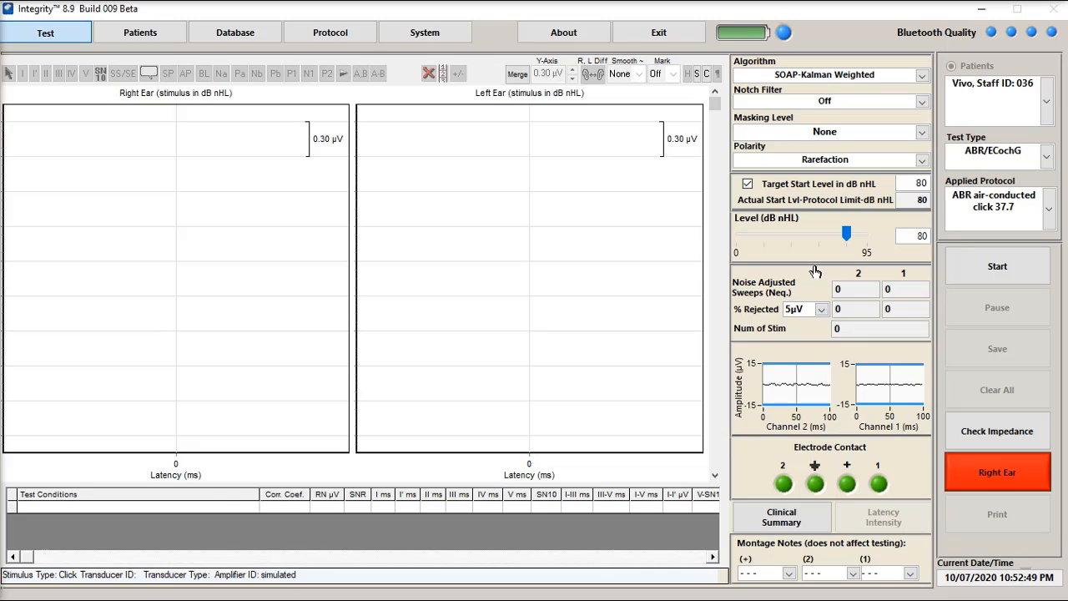
Switch the algorithm to Averaging, to SOAP-Kalman Plus, and back to SOAP-Kalman Weighted
left_click(796, 77)
left_click(799, 90)
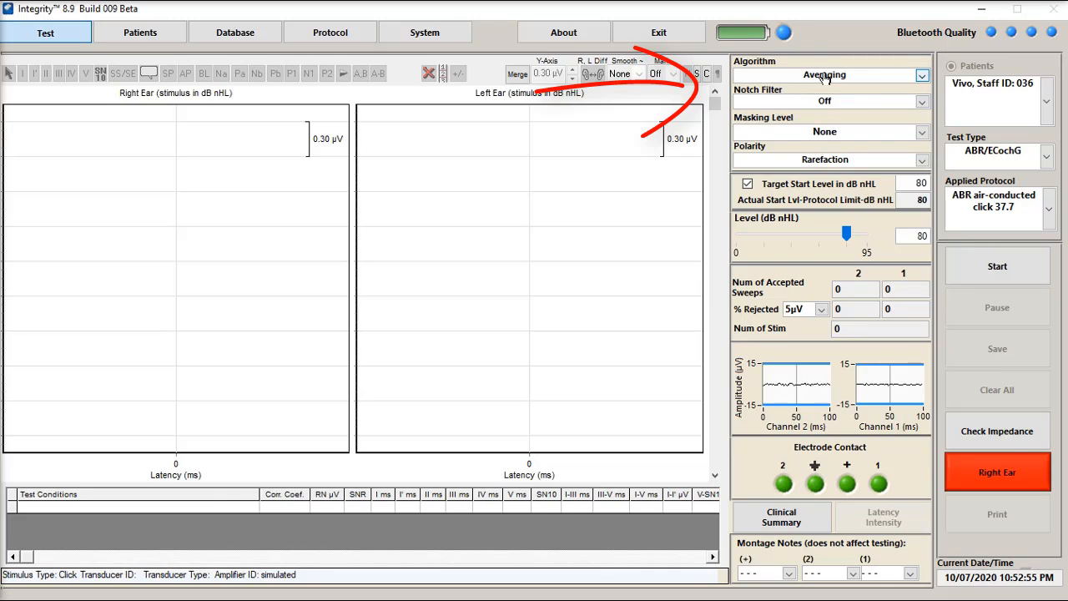
left_click(807, 75)
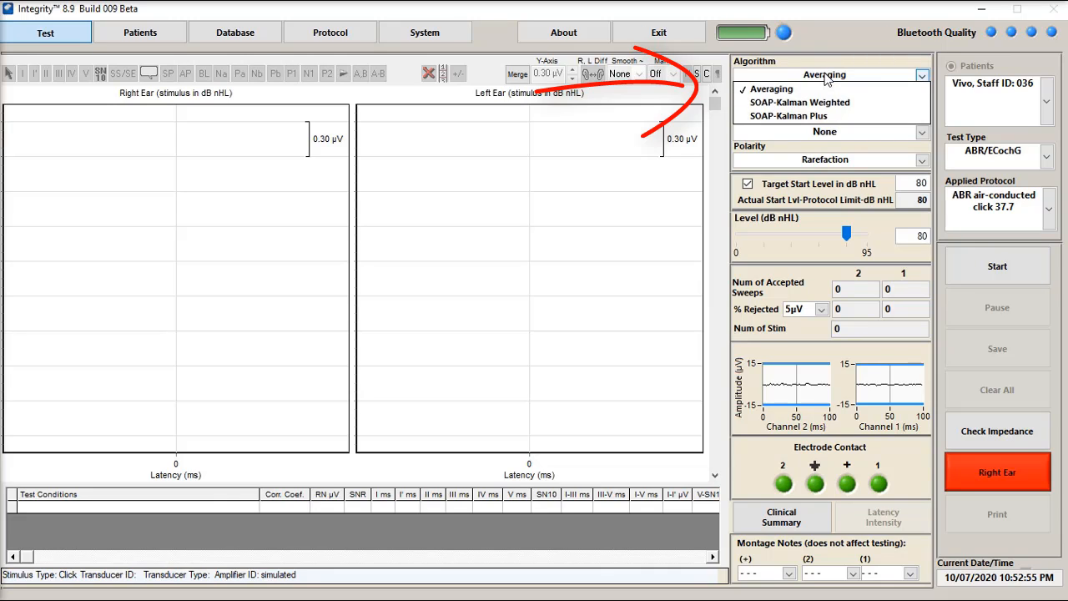
left_click(820, 118)
left_click(818, 77)
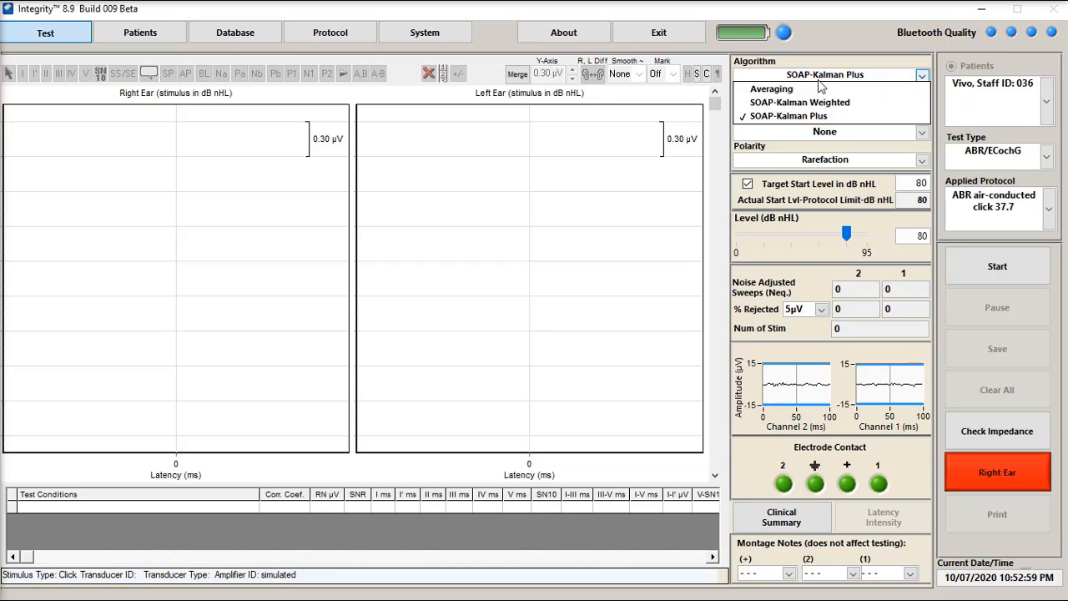
left_click(821, 103)
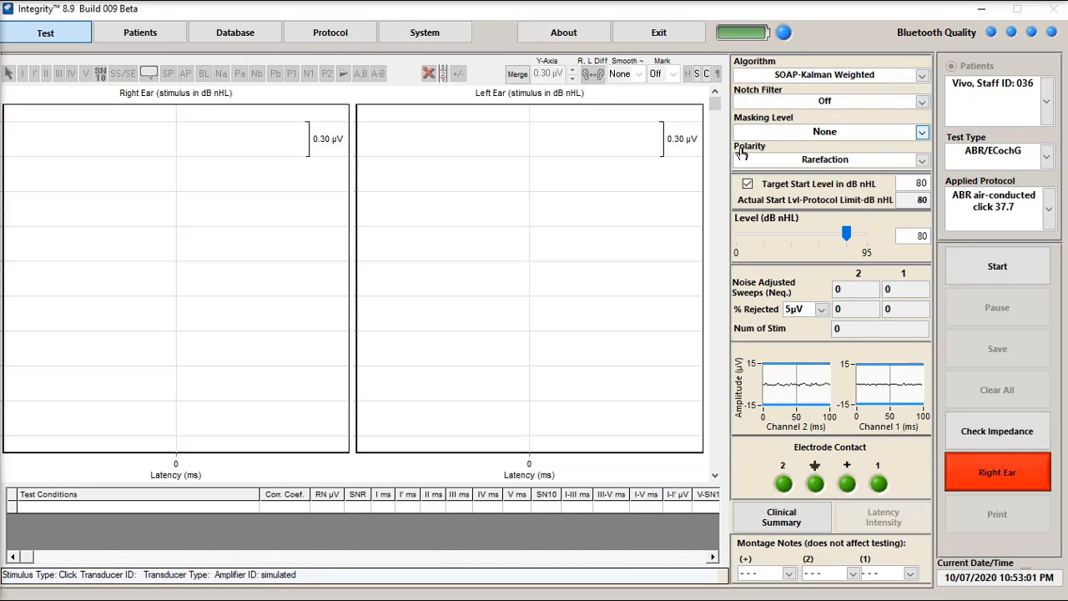
Set the % Rejected threshold to Off
left_click(821, 310)
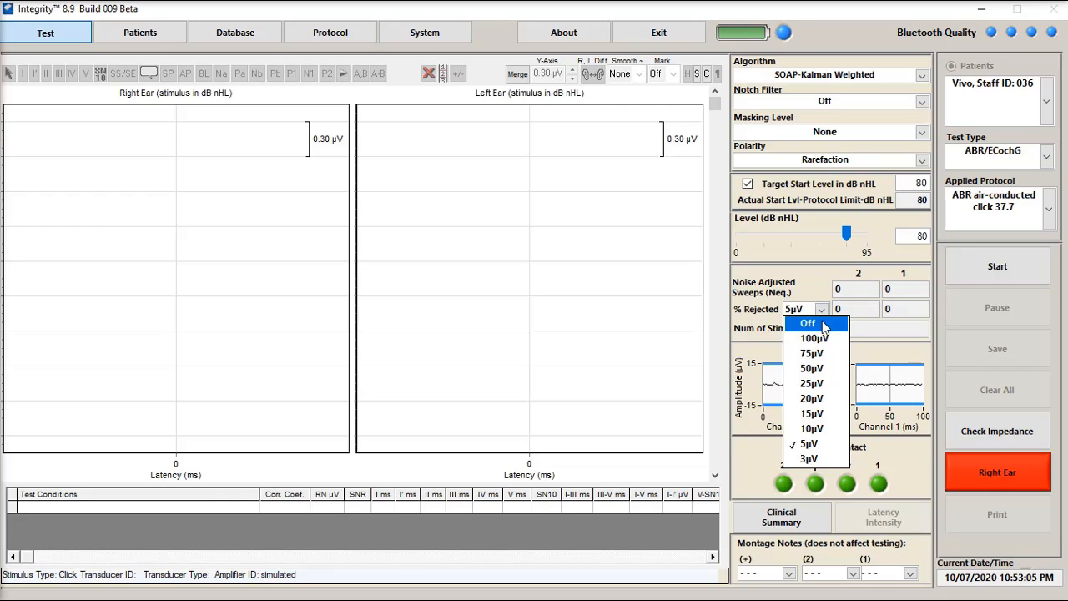
left_click(808, 323)
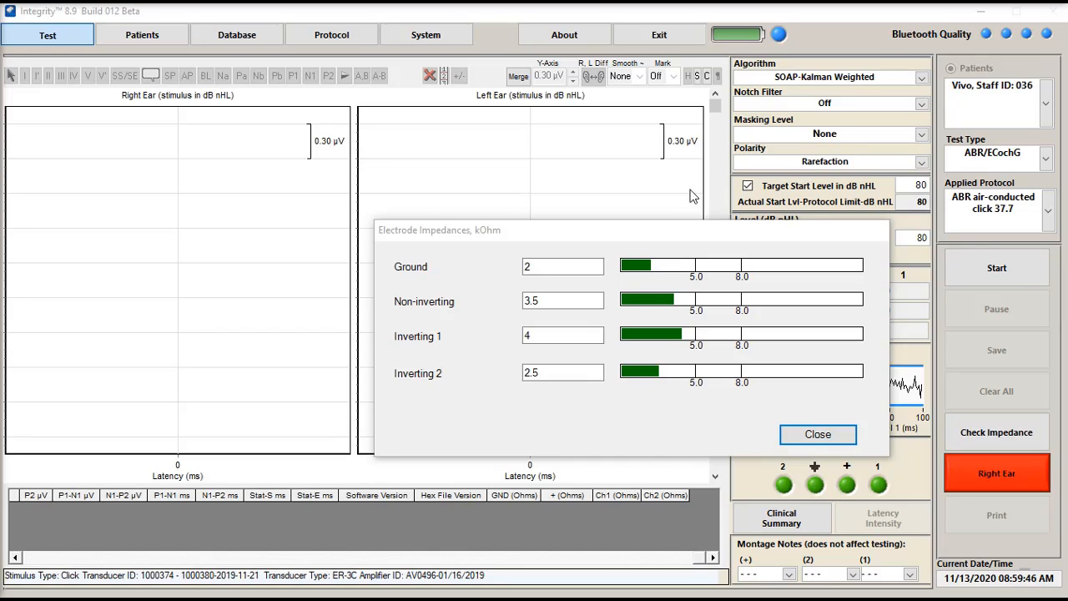
Close the electrode impedance check and start the right-ear ABR test with the results table's impedance (Ohms) columns in view
left_click(816, 432)
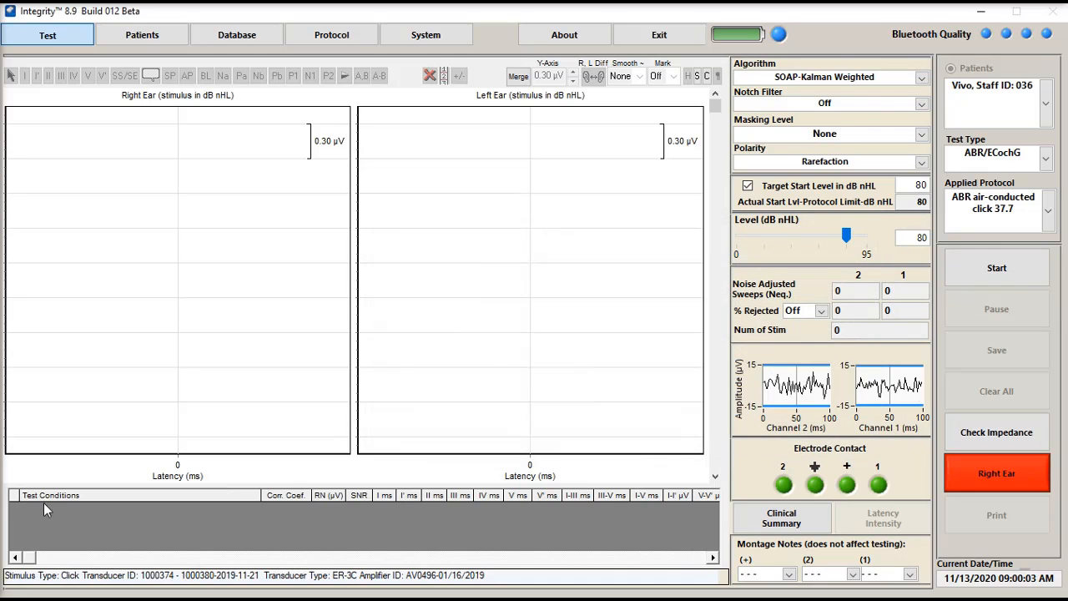
left_click_drag(26, 558, 631, 560)
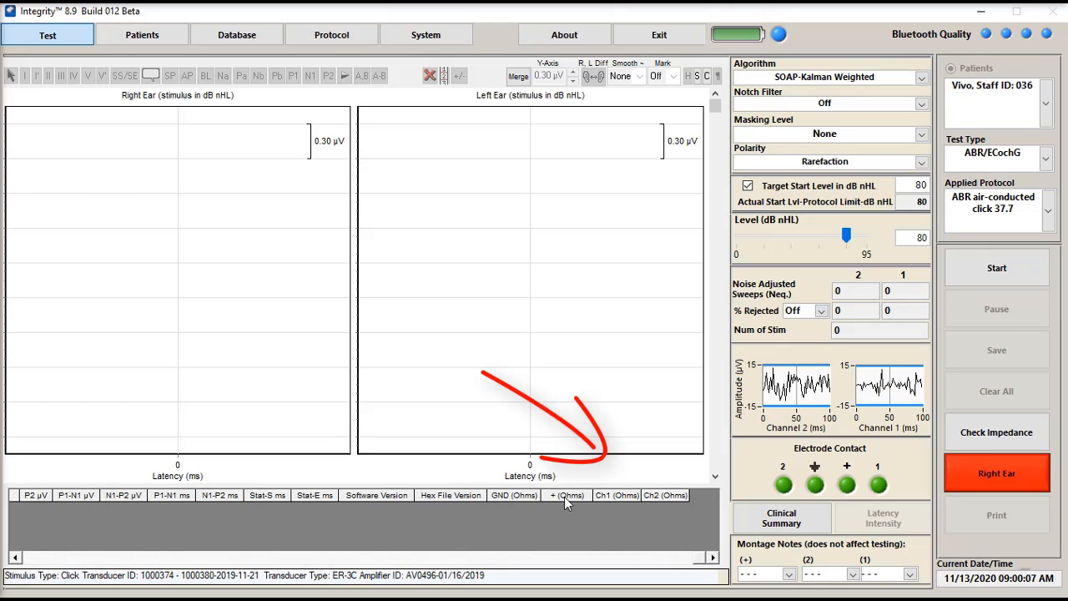
left_click(1017, 275)
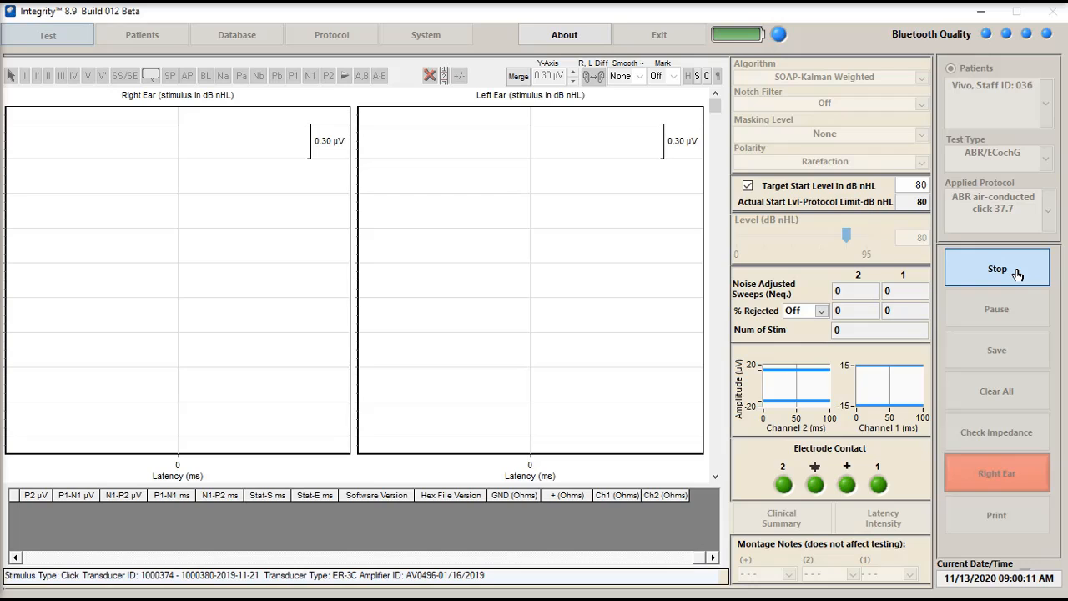
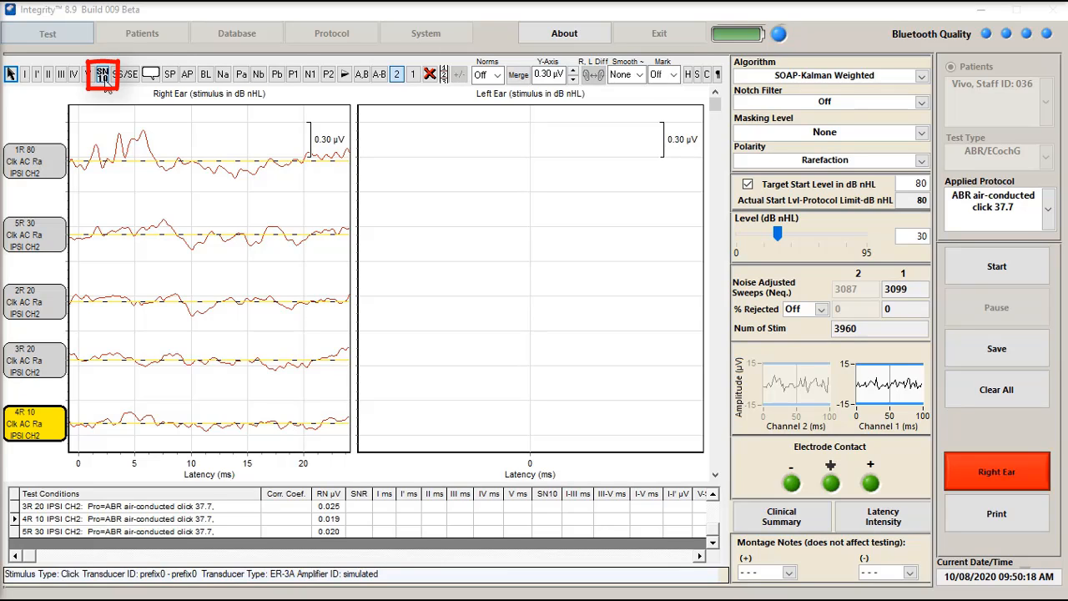
Label wave V at about 5.76 ms and SN10 at about 7.74 ms on the 1R 80 waveform, and mark it CR - Clear Response
left_click(674, 75)
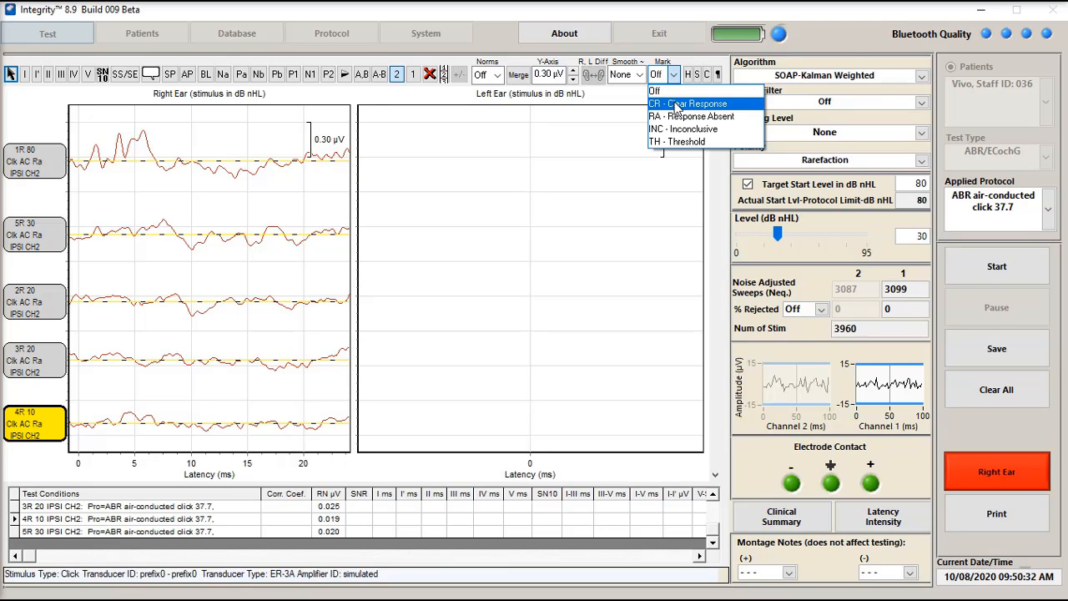
left_click(527, 145)
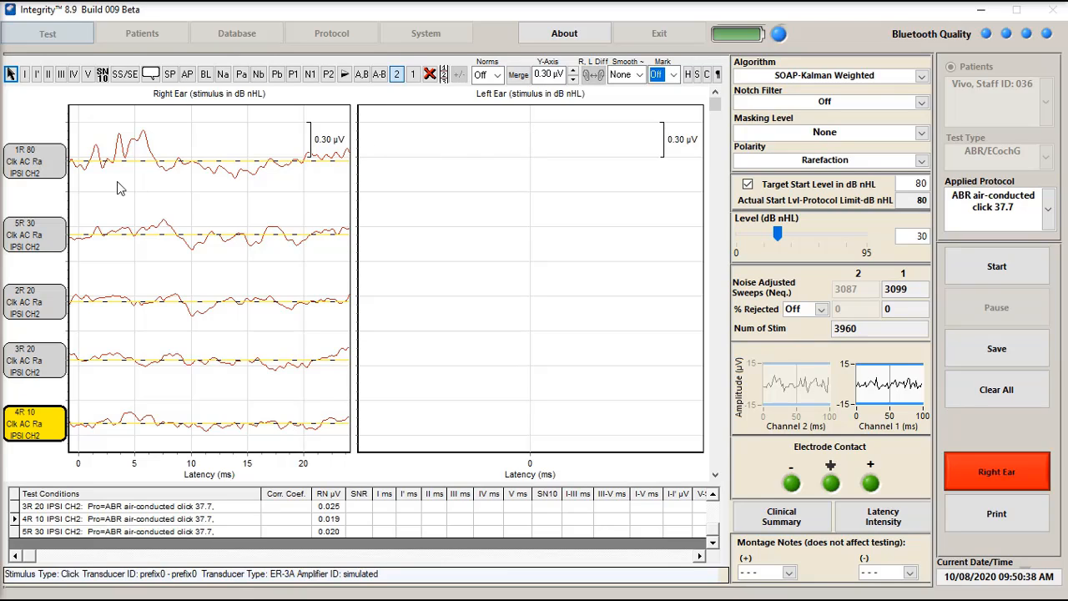
left_click(47, 173)
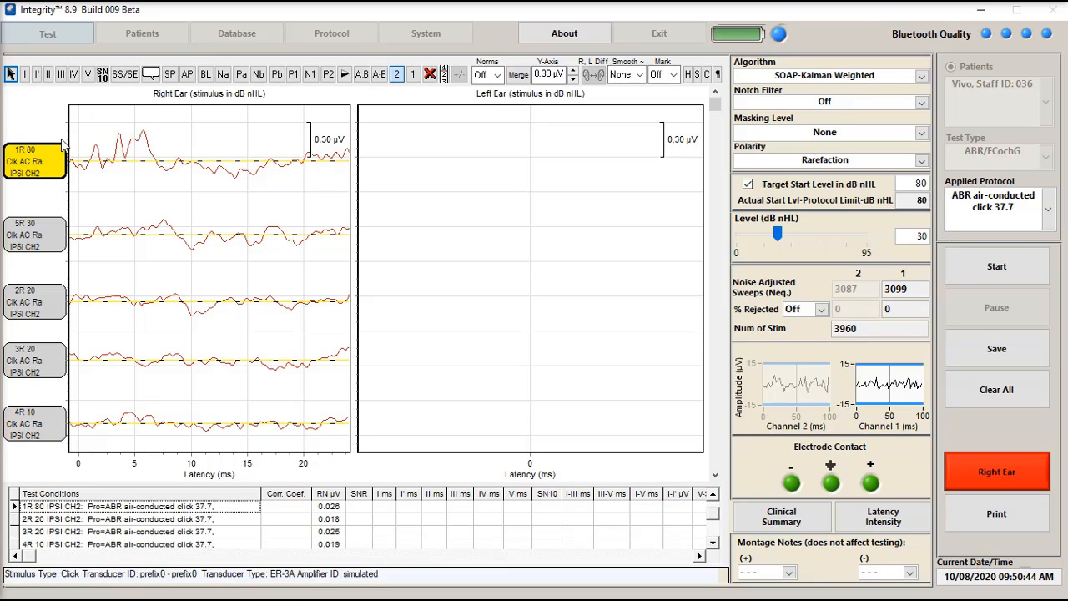
left_click(89, 74)
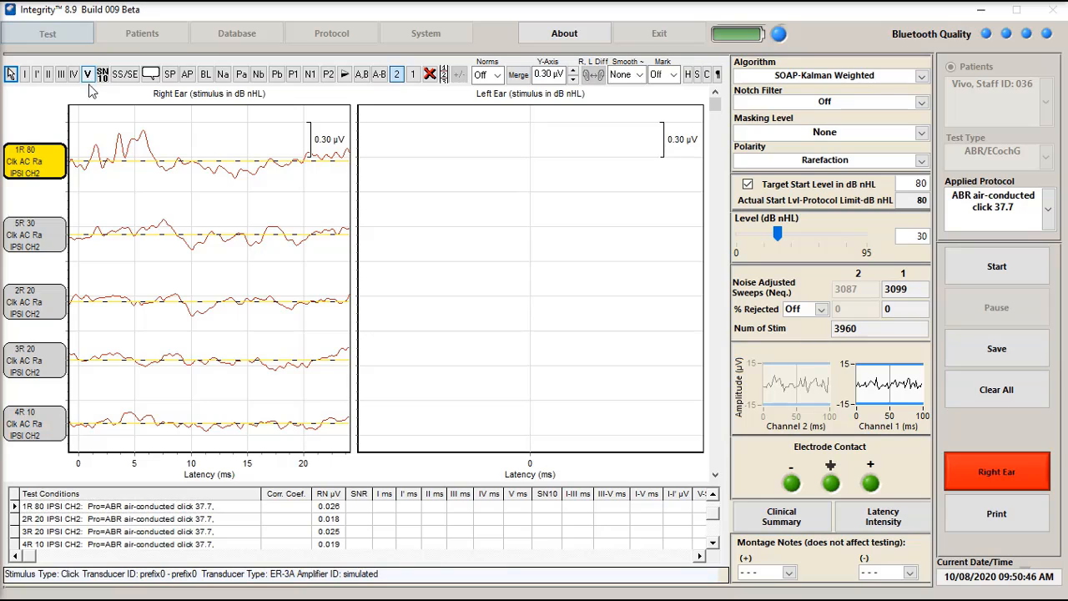
left_click(153, 127)
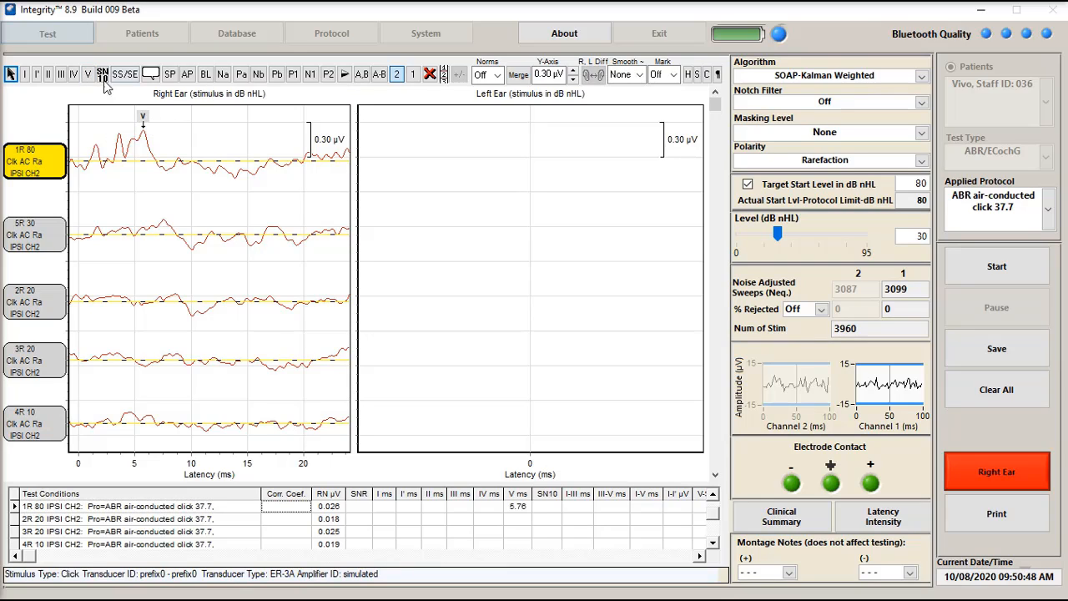
left_click(166, 181)
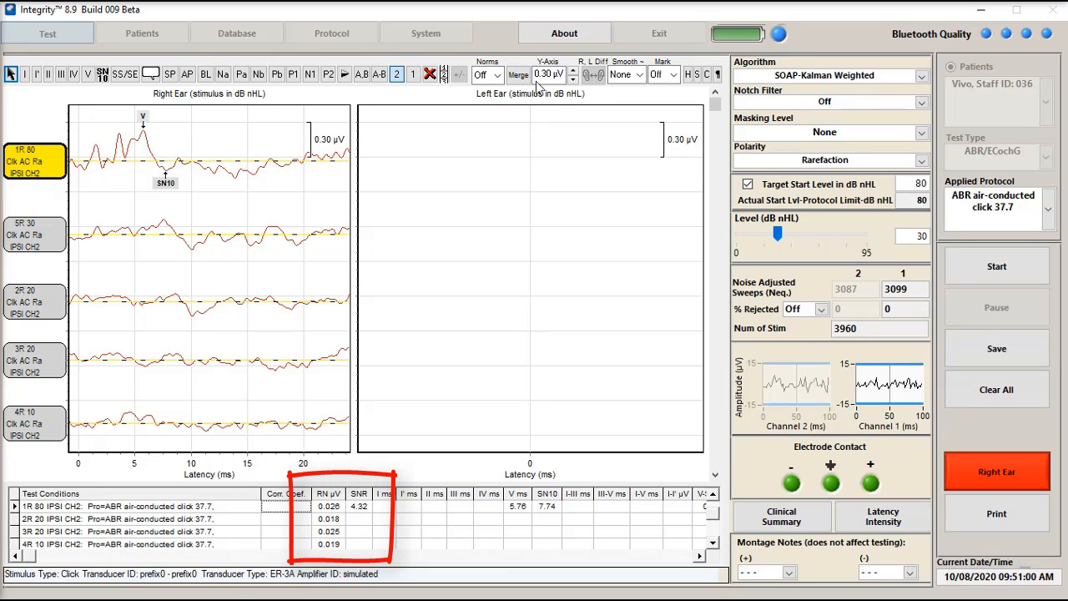
left_click(673, 75)
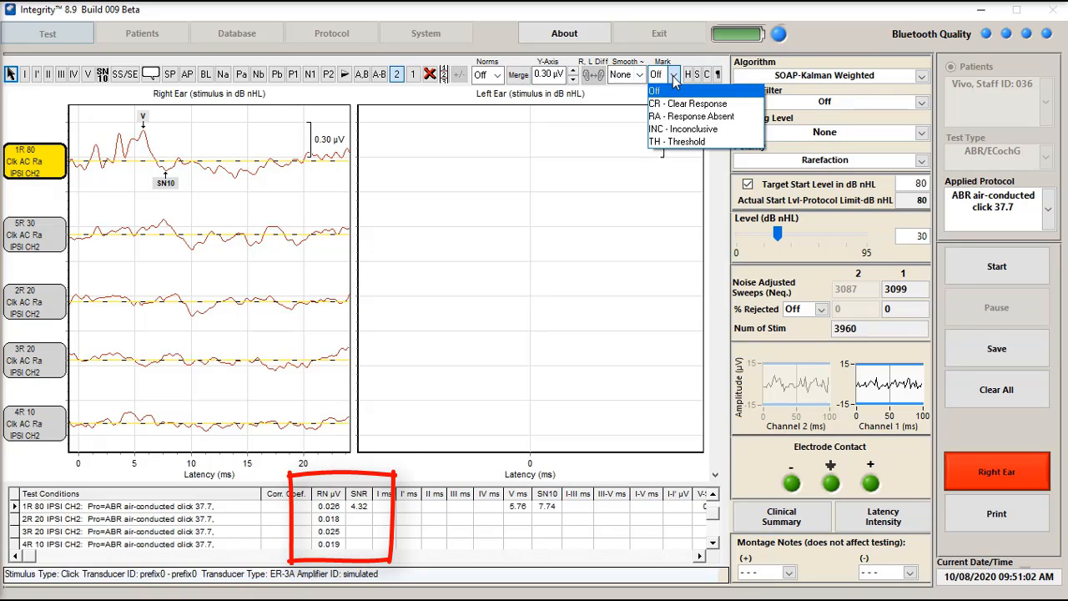
left_click(681, 104)
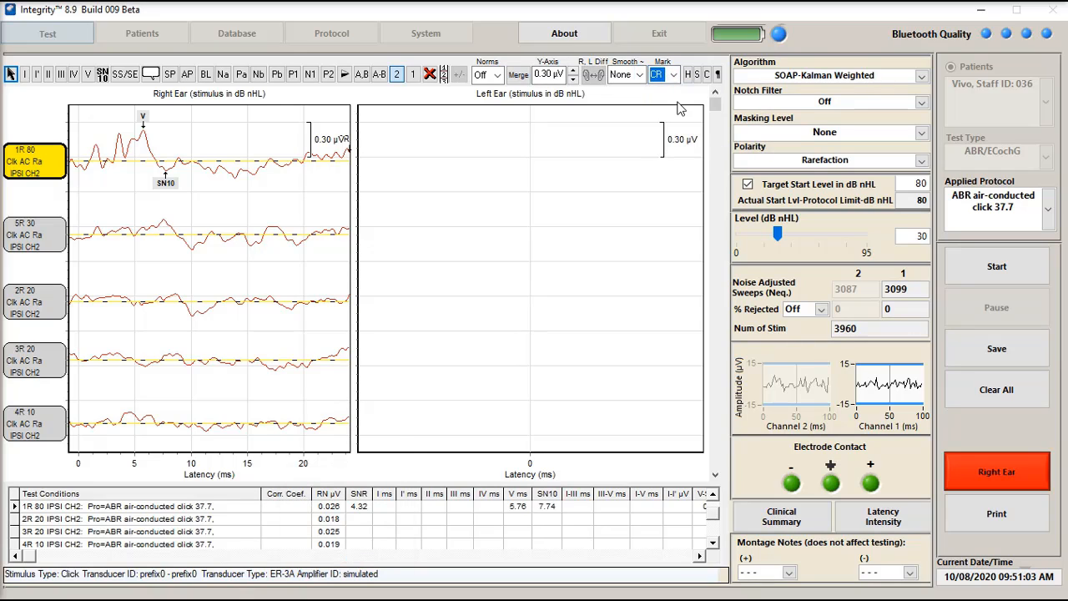
Label wave V at about 7.53 ms and SN10 at about 10.03 ms on the 5R 30 waveform, and mark it CR - Clear Response
left_click(46, 240)
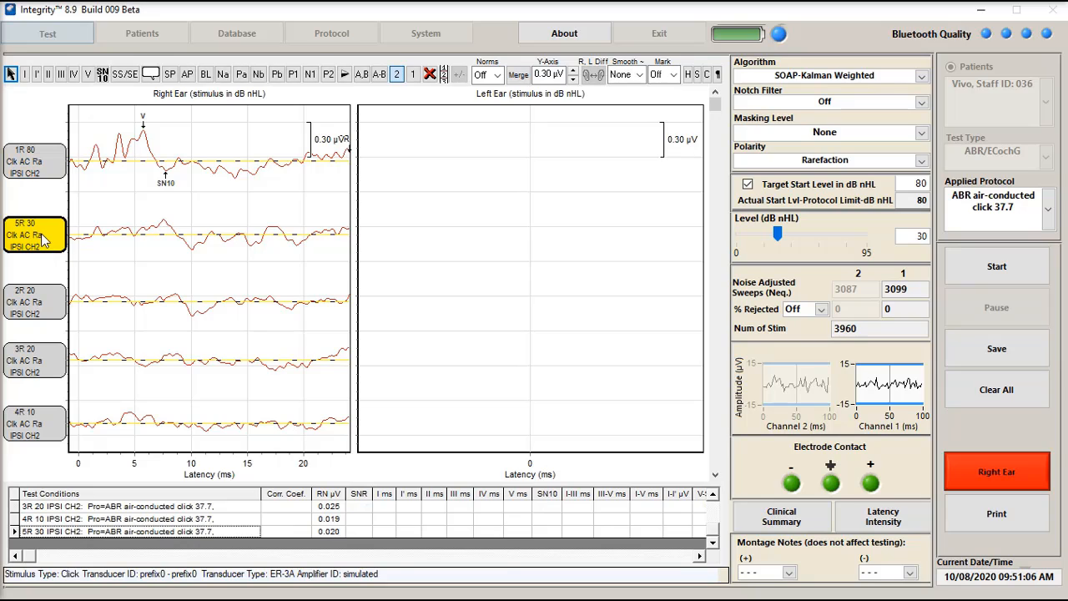
left_click(88, 74)
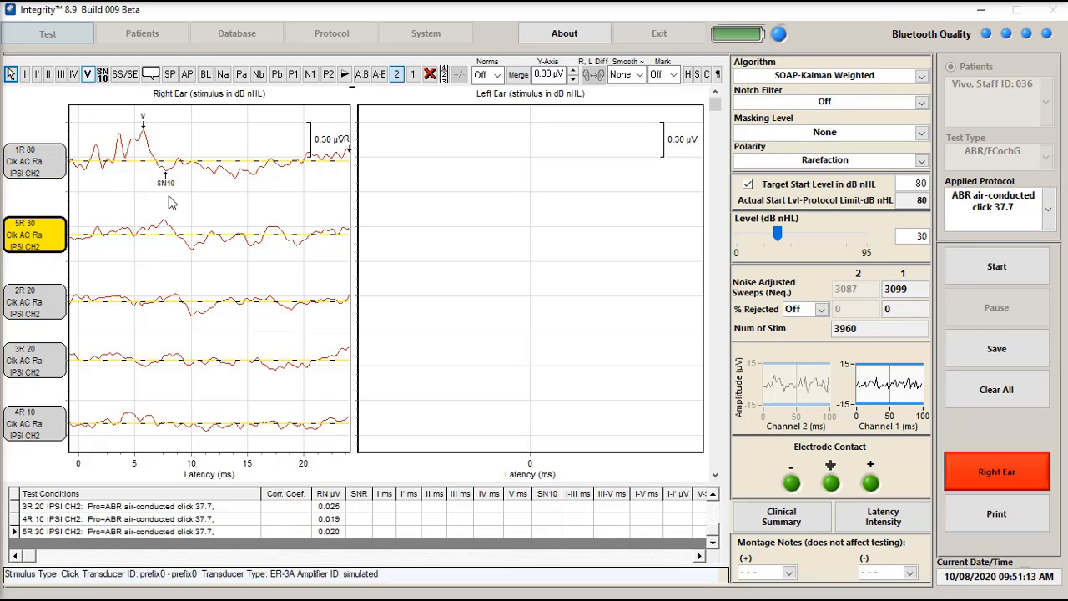
left_click(163, 211)
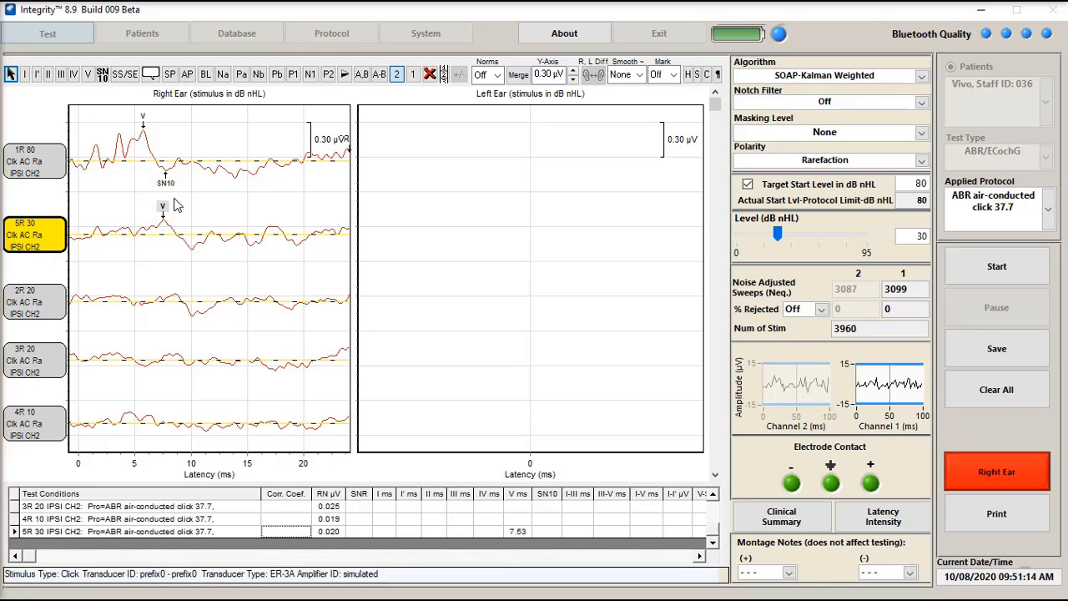
left_click(101, 74)
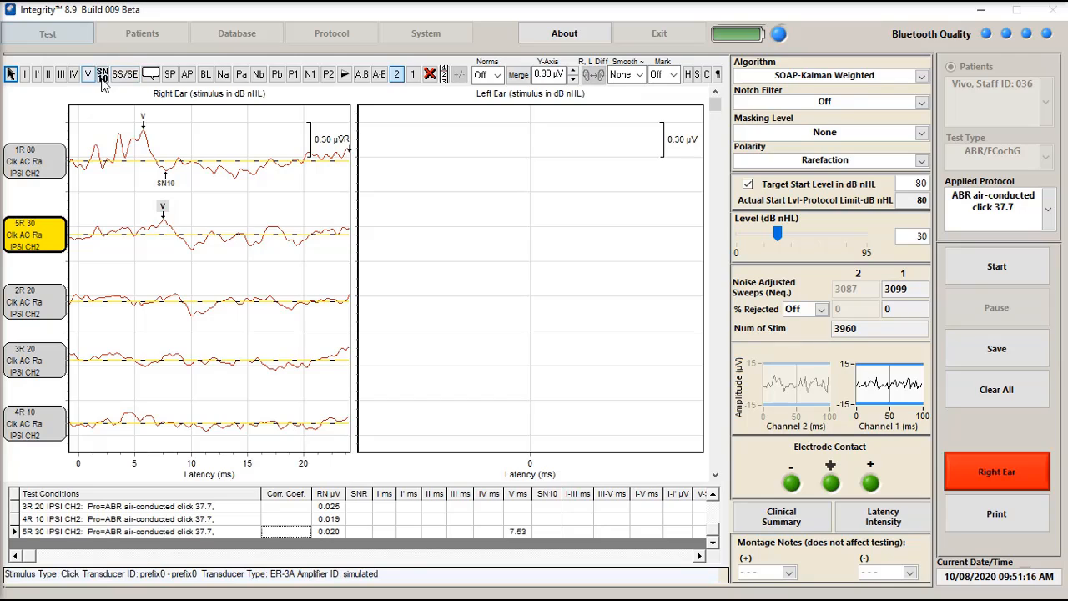
left_click(200, 287)
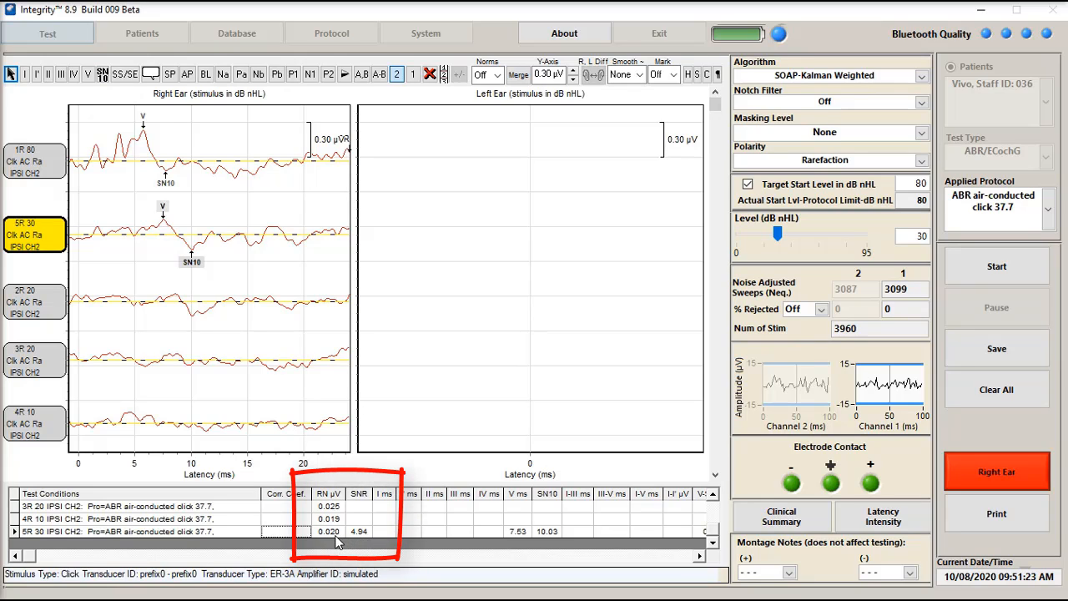
left_click(672, 74)
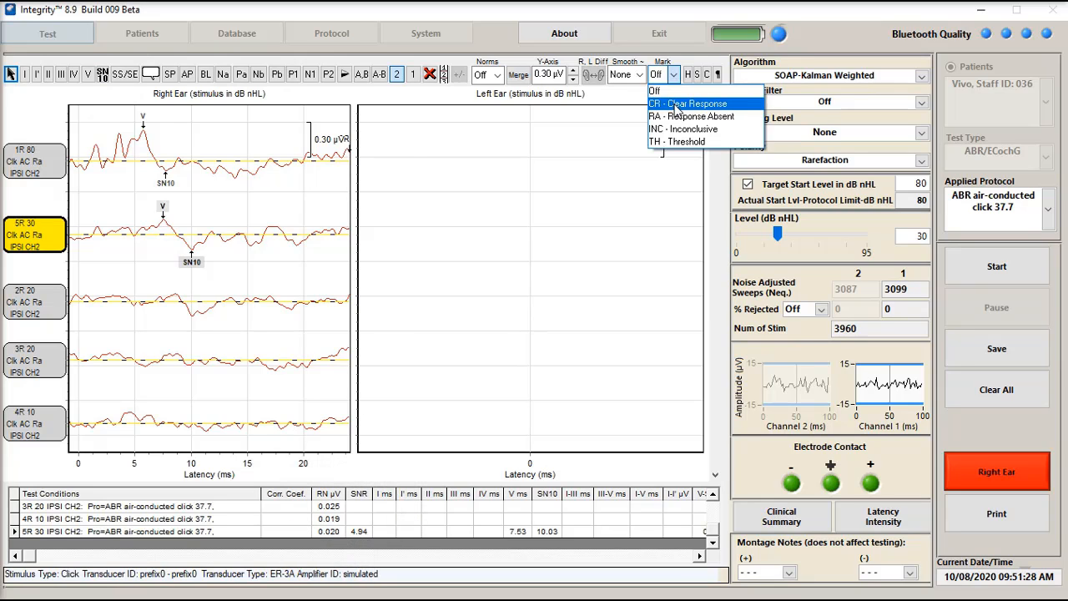
left_click(677, 104)
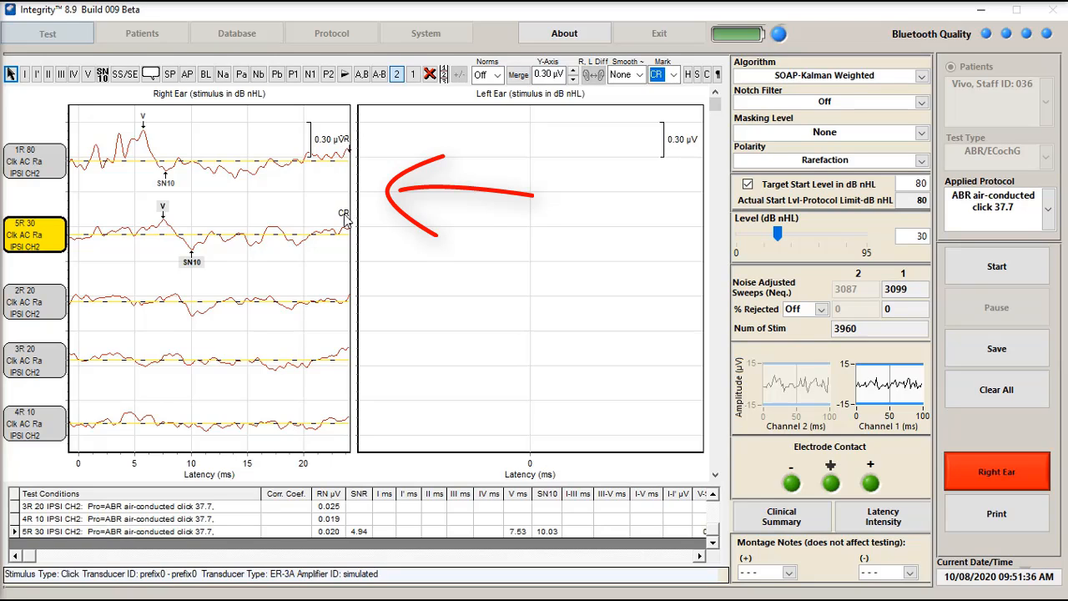
Label wave V at about 8.68 ms and SN10 at about 10.14 ms on the 2R 20 waveform, and mark it CR - Clear Response
left_click(52, 303)
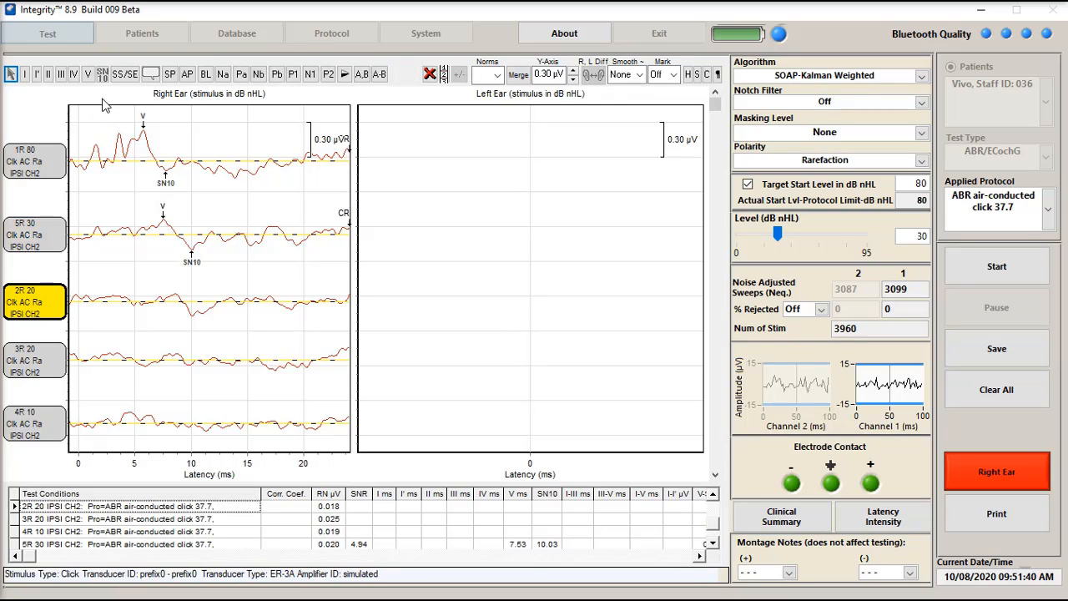
left_click(88, 74)
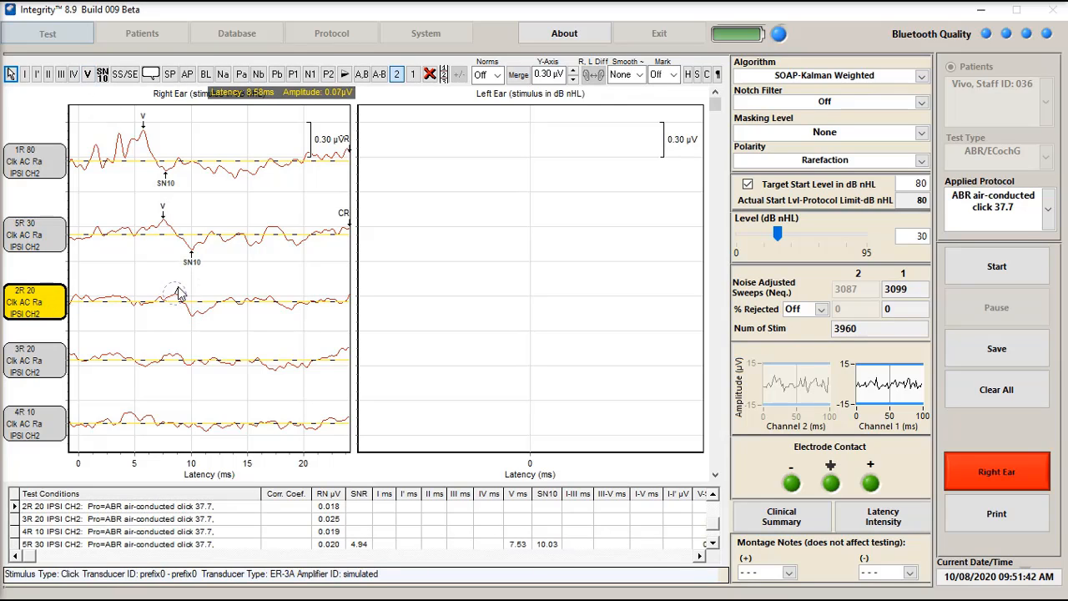
left_click(176, 290)
left_click_drag(175, 289, 183, 292)
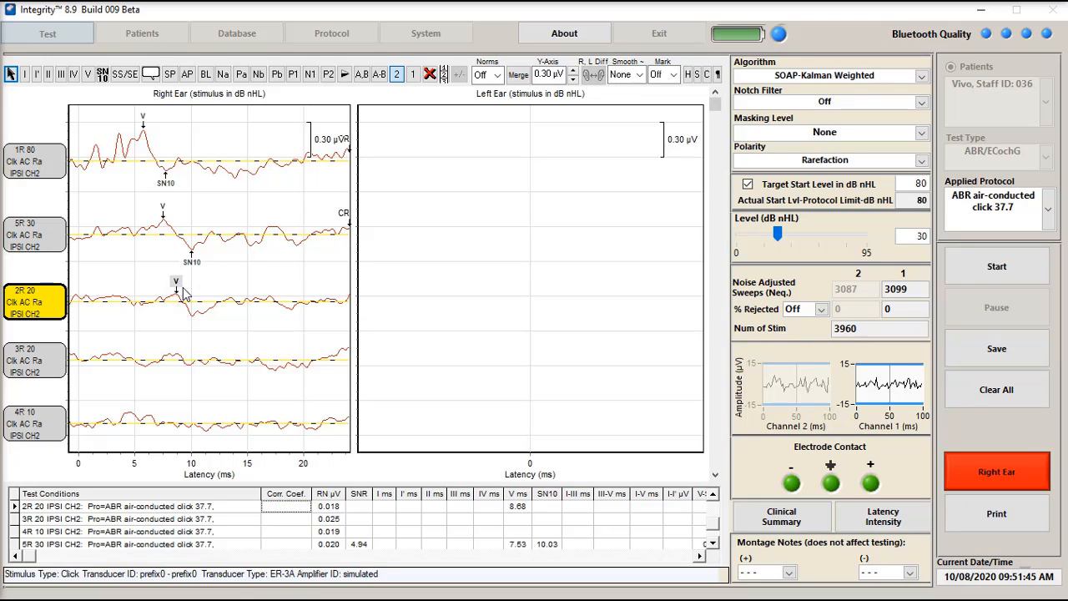
left_click(102, 73)
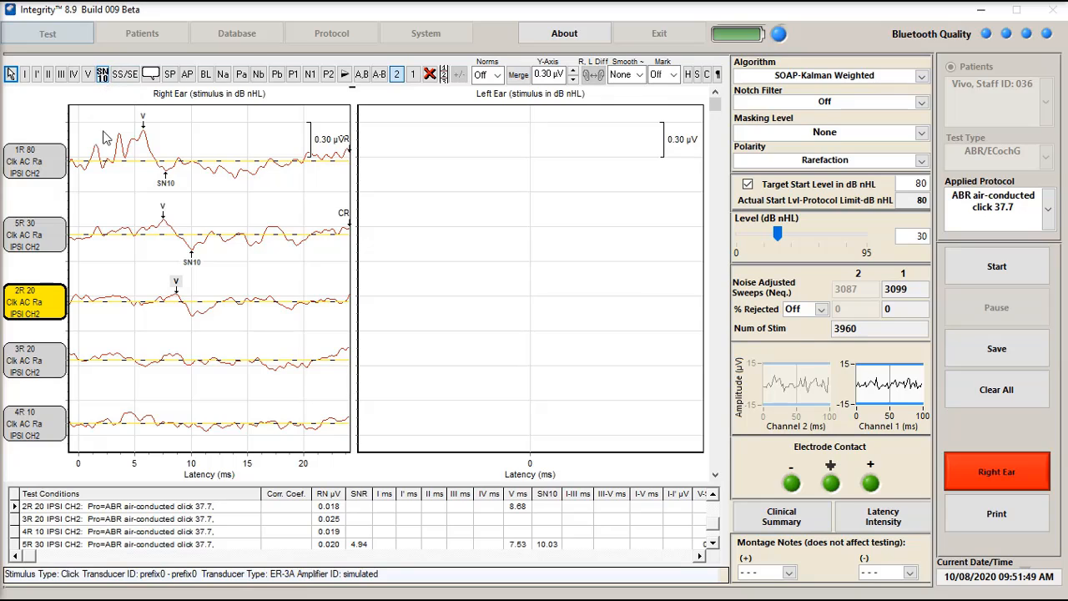
left_click(192, 332)
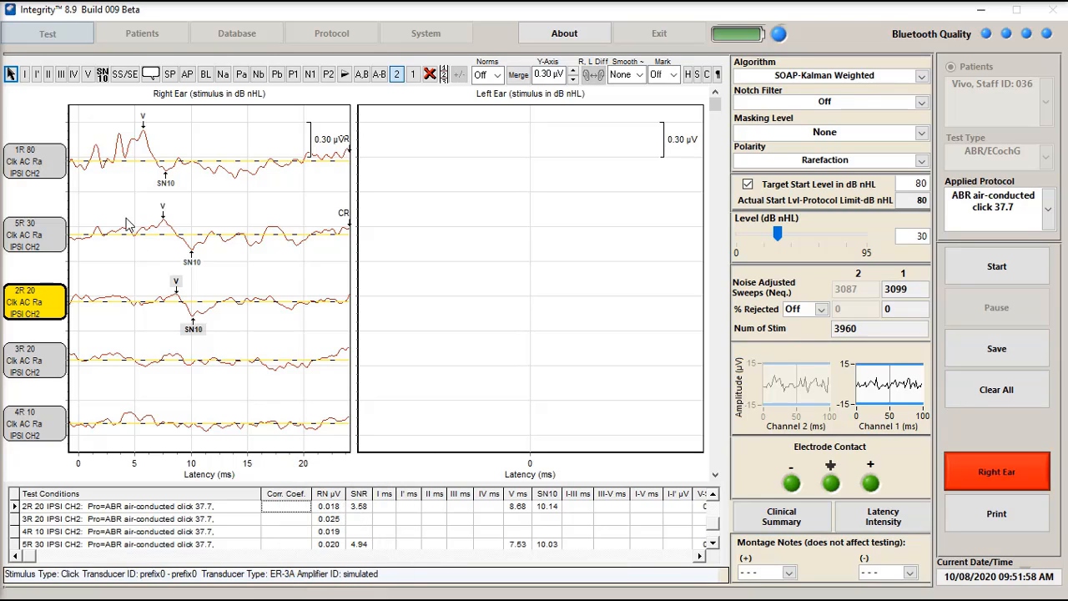
left_click(673, 75)
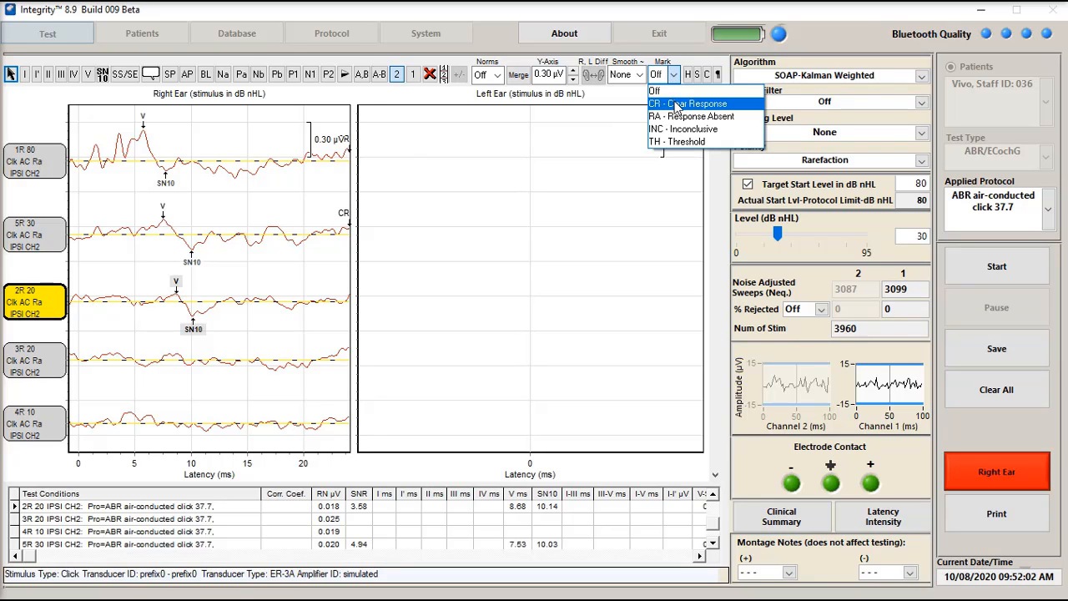
left_click(677, 103)
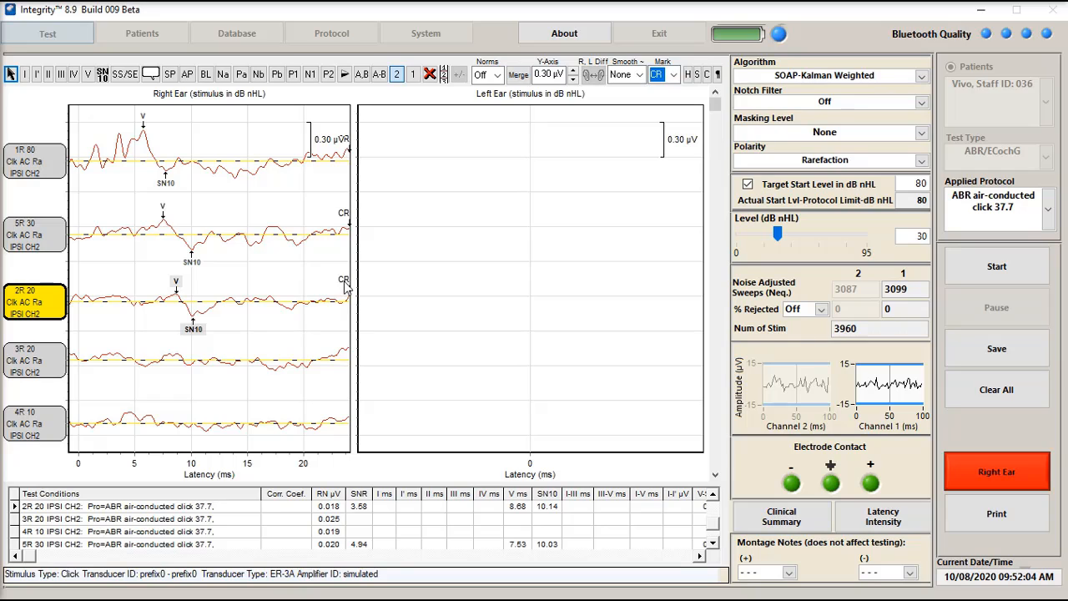
Label wave V at about 8.78 ms and SN10 at about 9.72 ms on the 3R 20 waveform
left_click(48, 364)
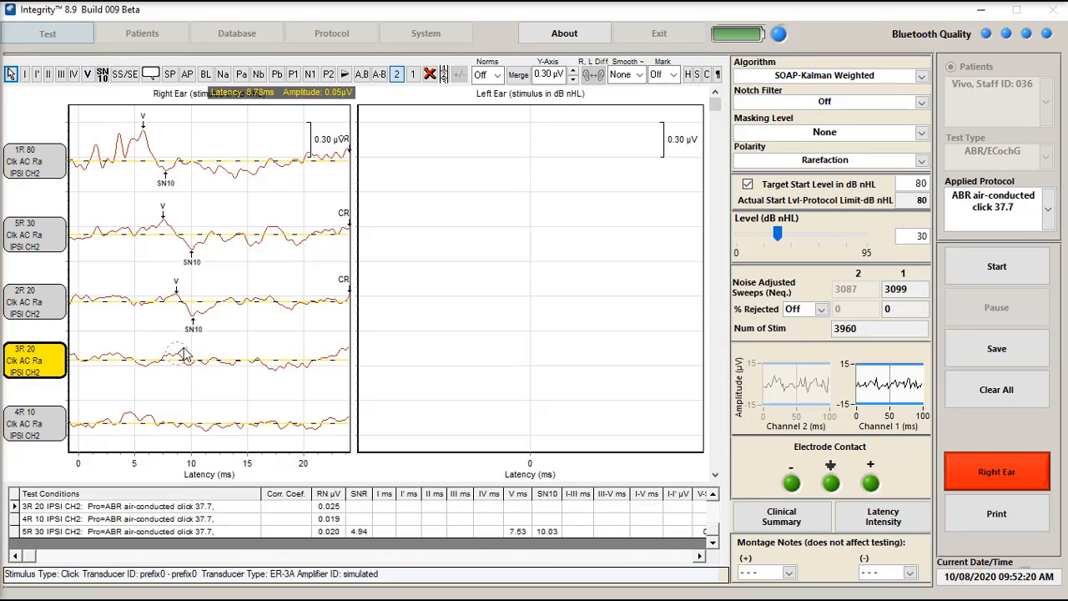
left_click(183, 353)
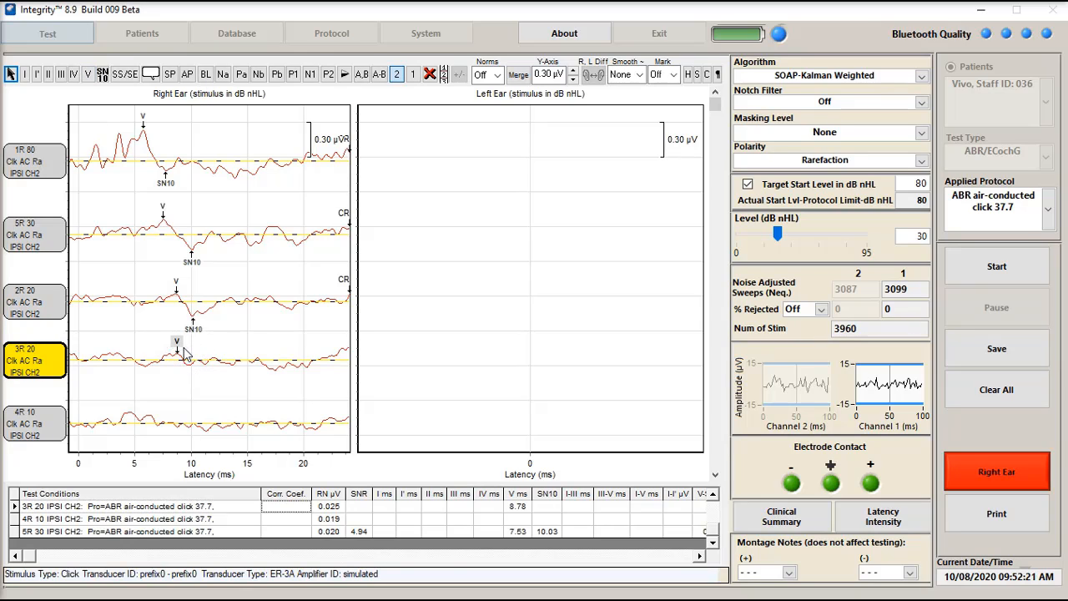
left_click(103, 75)
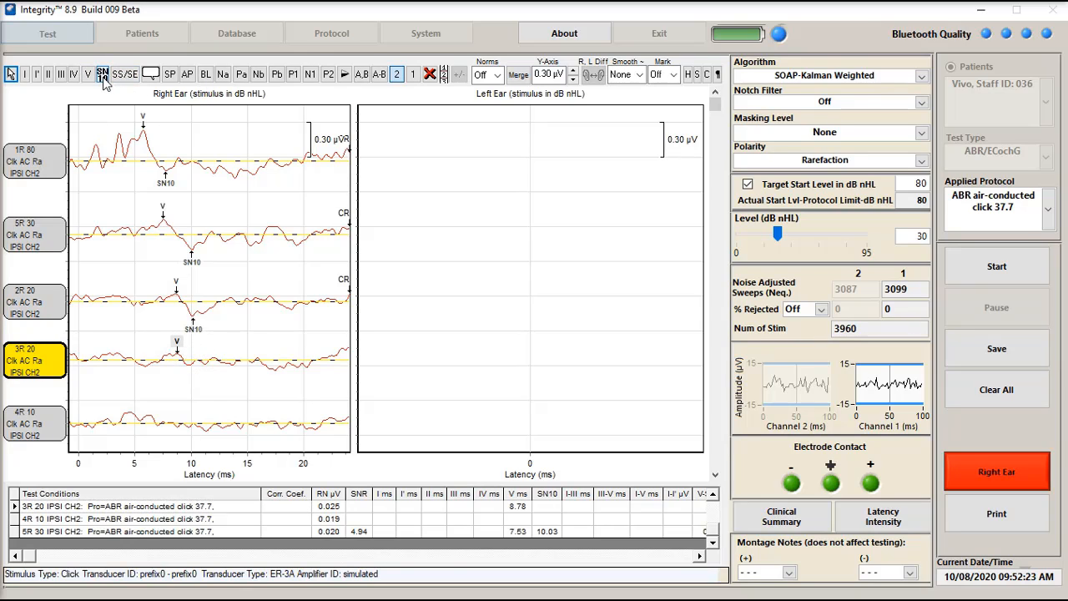
left_click(192, 389)
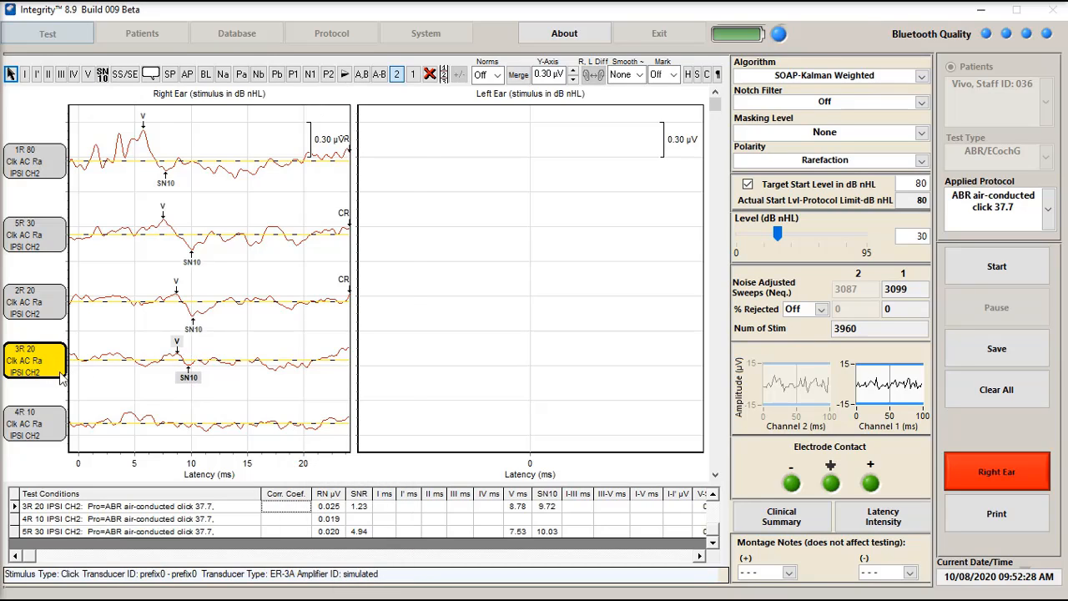
Shift the 3R 20 waveform slightly down, away from the 2R 20 trace, and mark it INC - Inconclusive
mouse_move(36, 359)
left_mouse_down()
mouse_move(46, 308)
mouse_move(55, 380)
left_mouse_up()
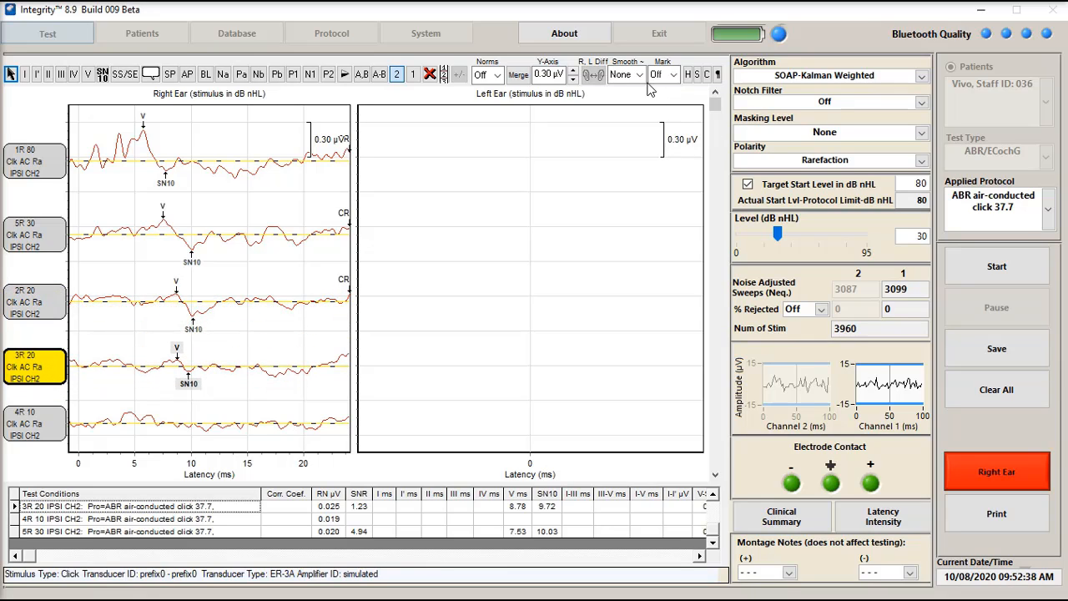
left_click(675, 75)
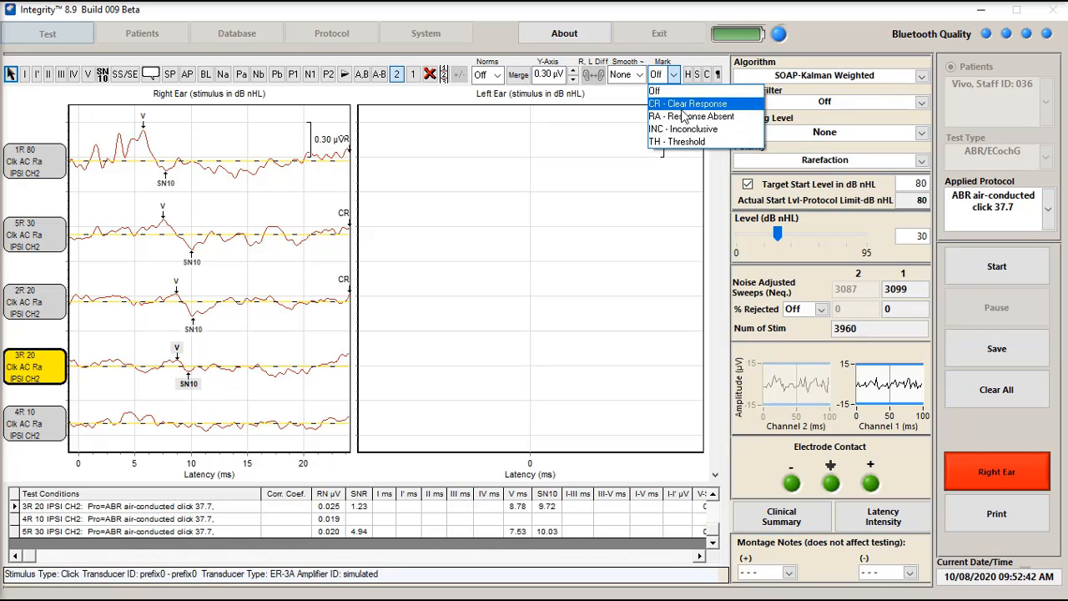
left_click(680, 129)
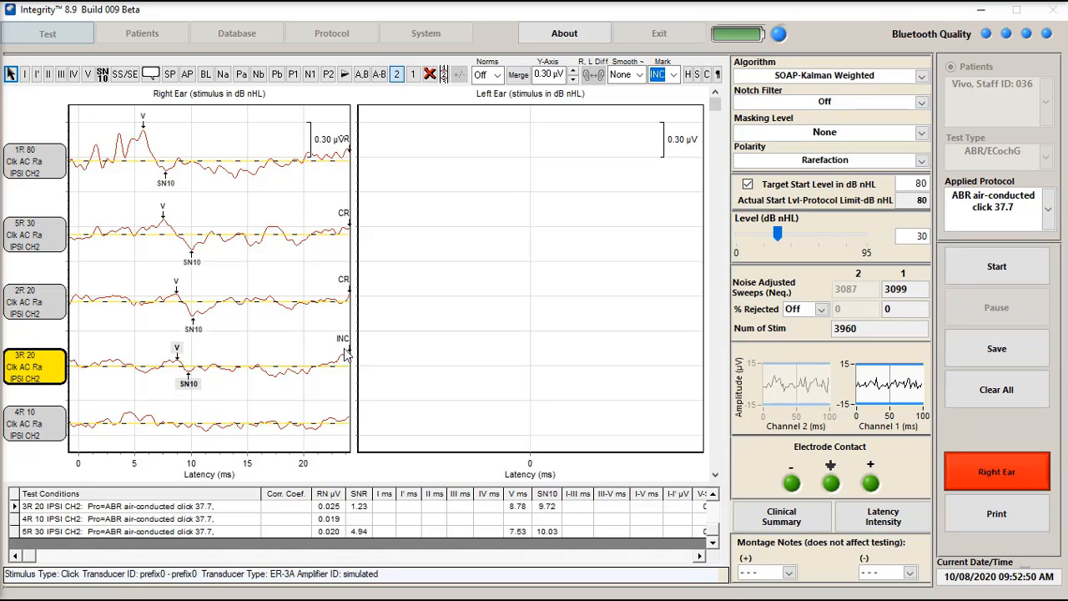
Mark the 4R 10 waveform as RA - Response Absent
left_click(44, 425)
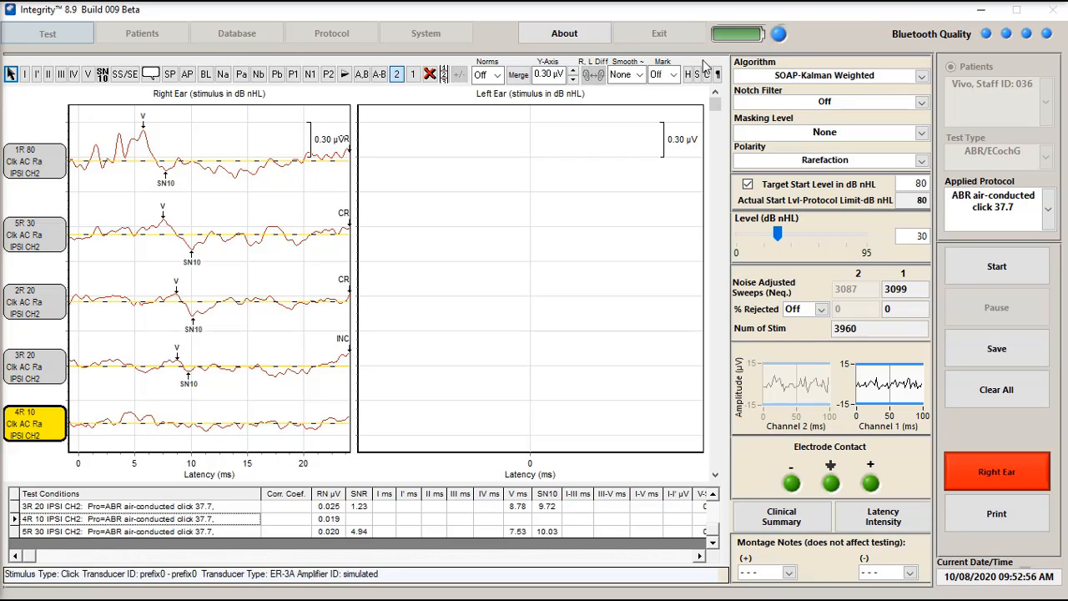
left_click(672, 74)
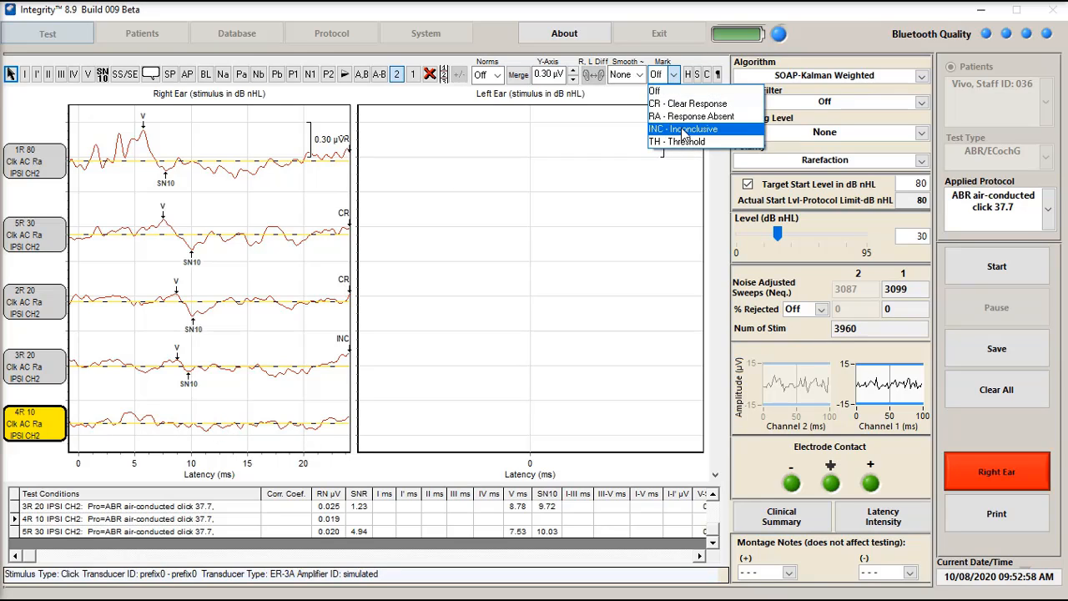
left_click(684, 117)
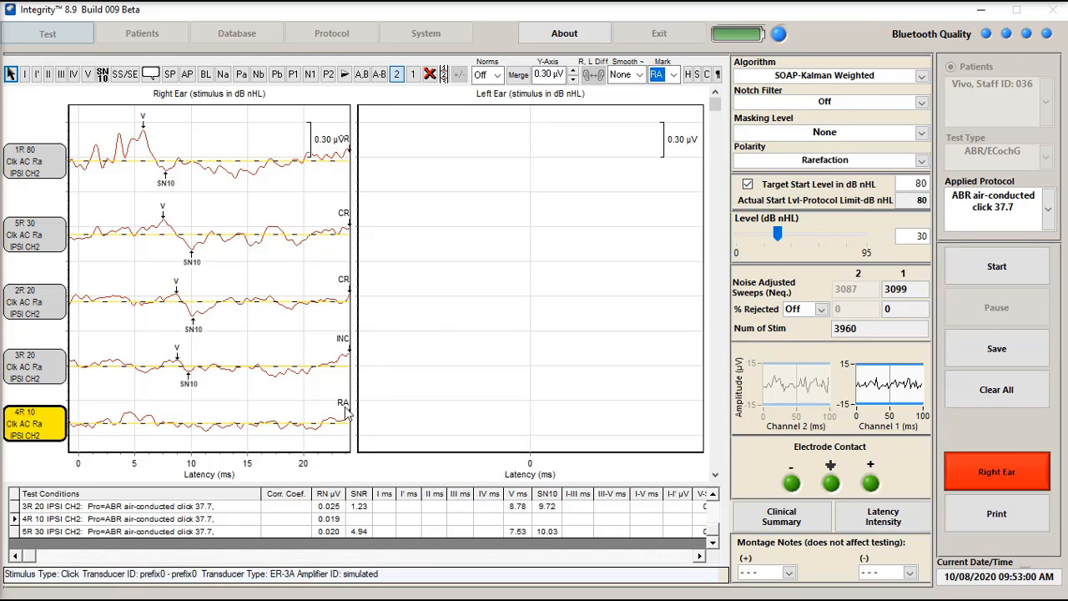